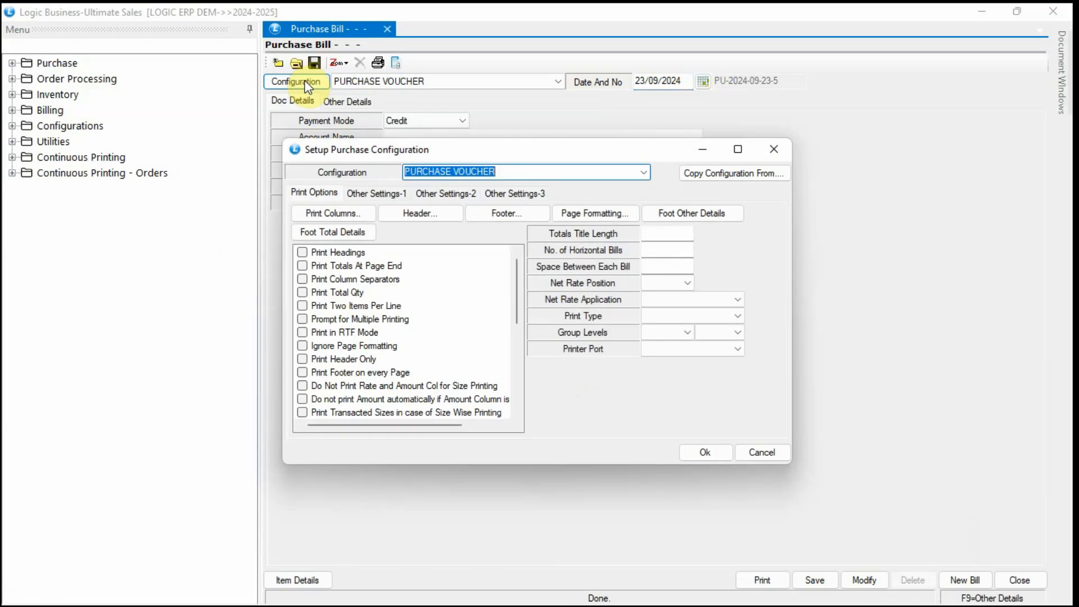
Leave Lot Number As on Default in Other Settings-2 and save the purchase voucher configuration.
click(447, 193)
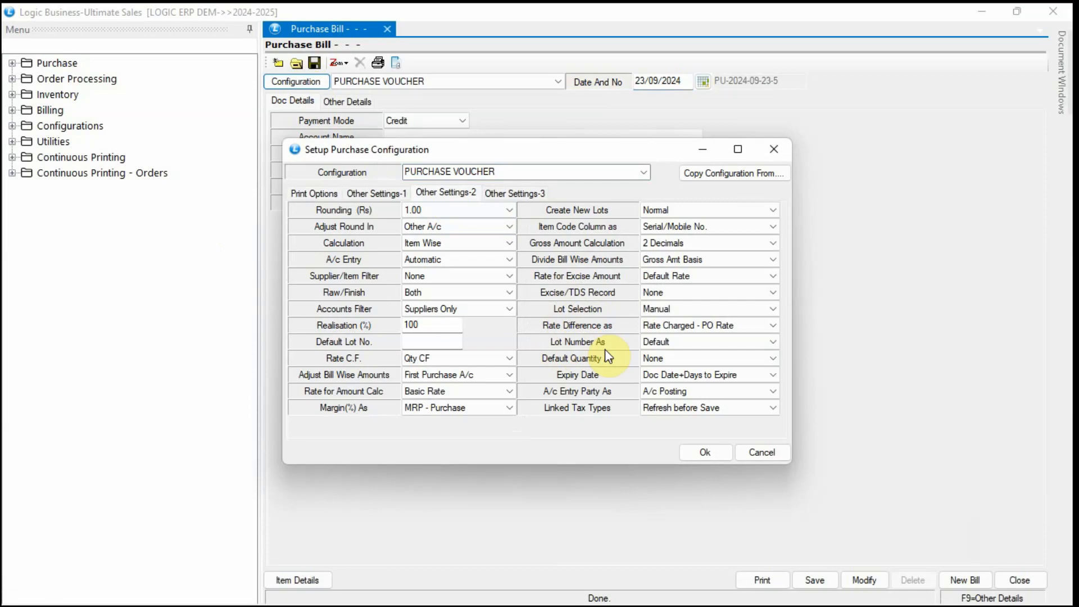
click(752, 342)
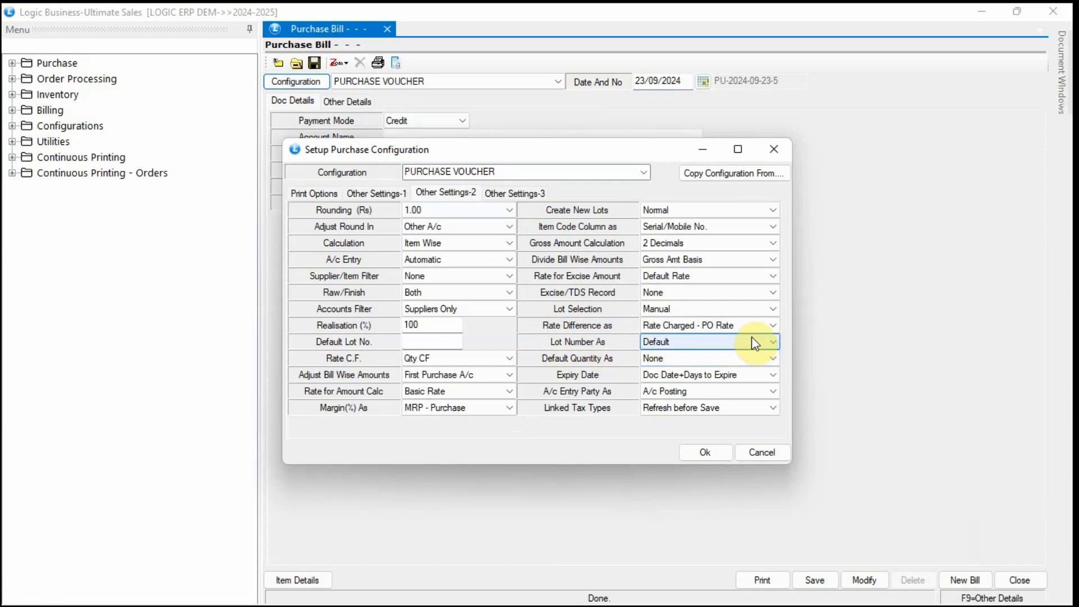
click(755, 343)
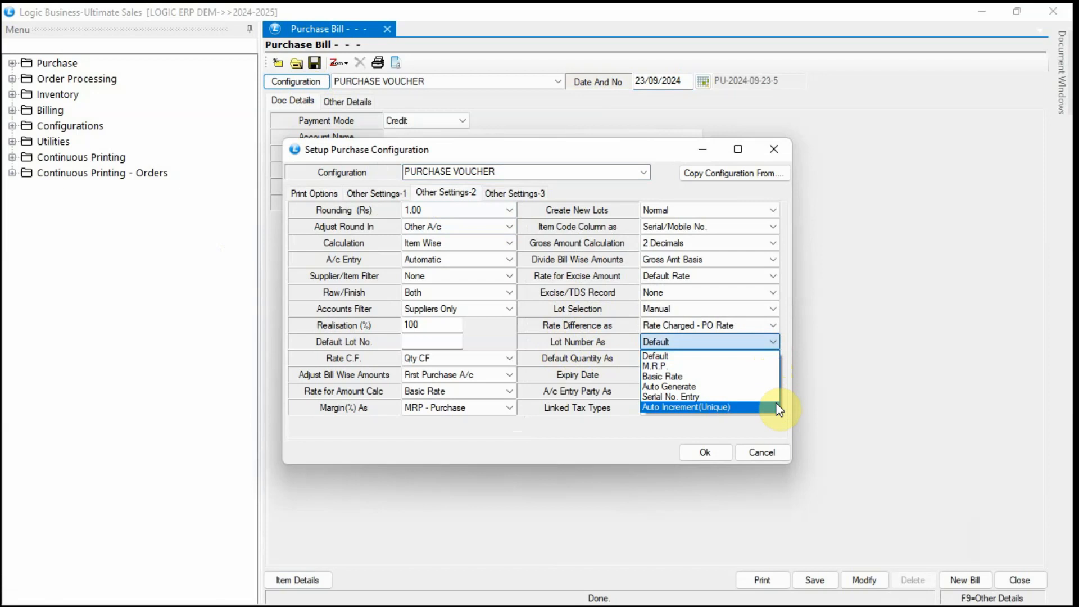
click(770, 359)
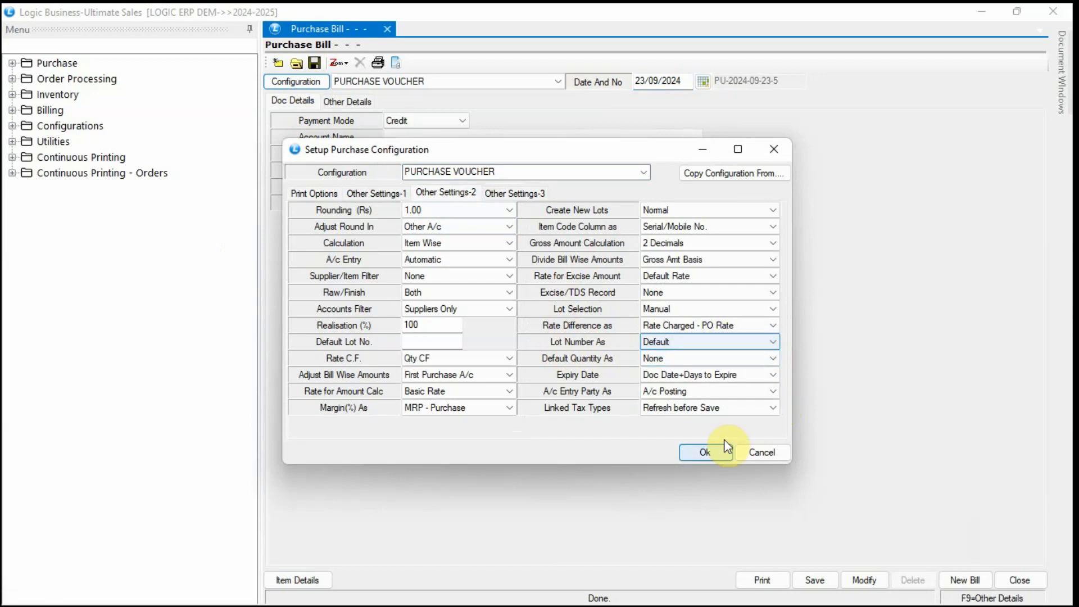
click(707, 453)
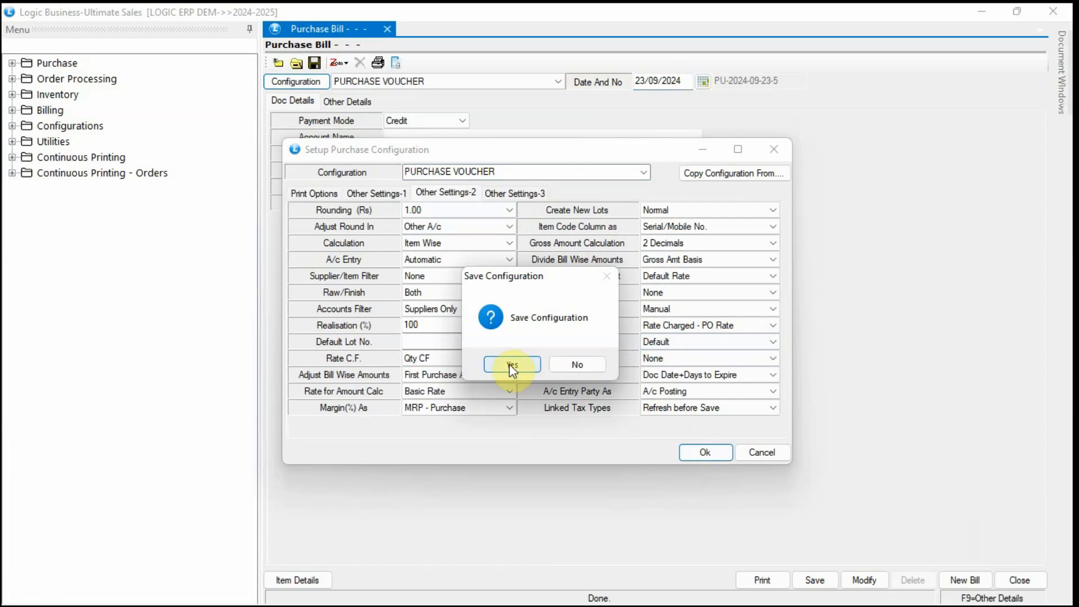
click(509, 365)
Start a new purchase bill from LOGIC ERP with bill number 2W, dated 23/09/2024.
click(964, 581)
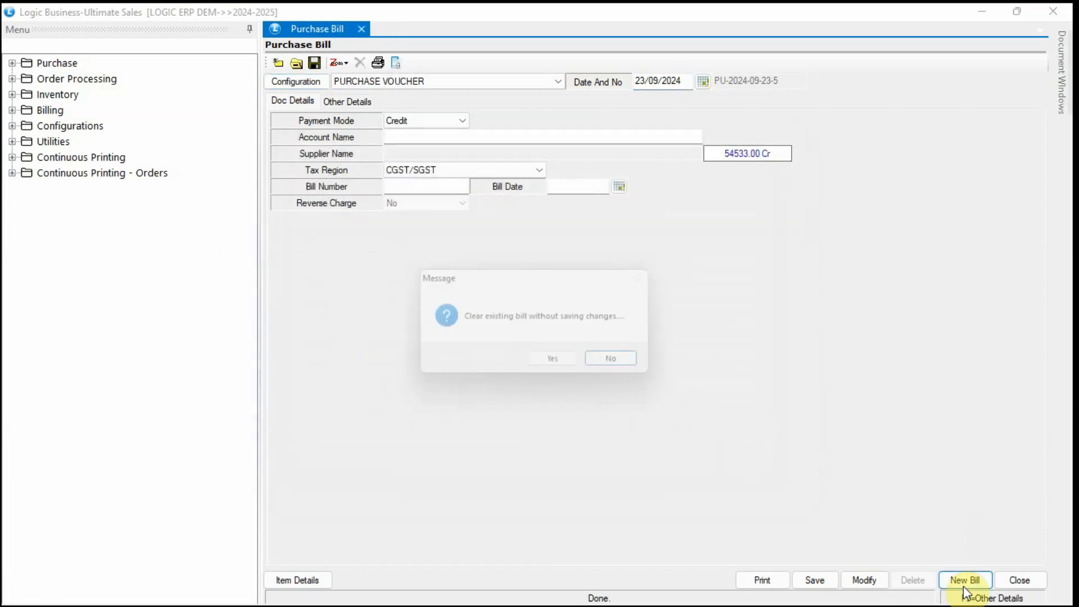
click(573, 370)
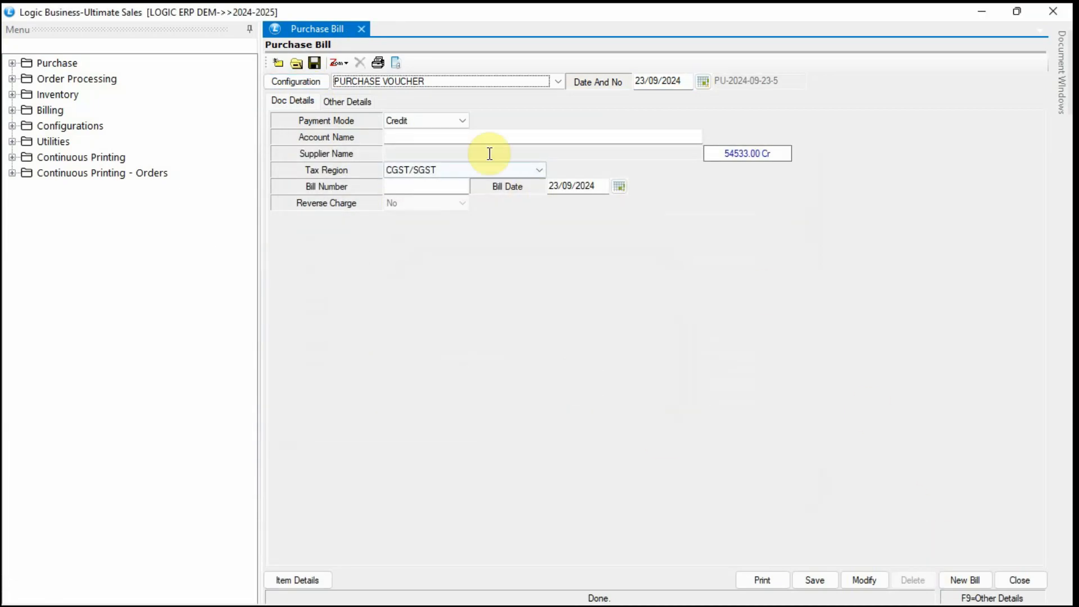
click(468, 138)
text(LOGIC)
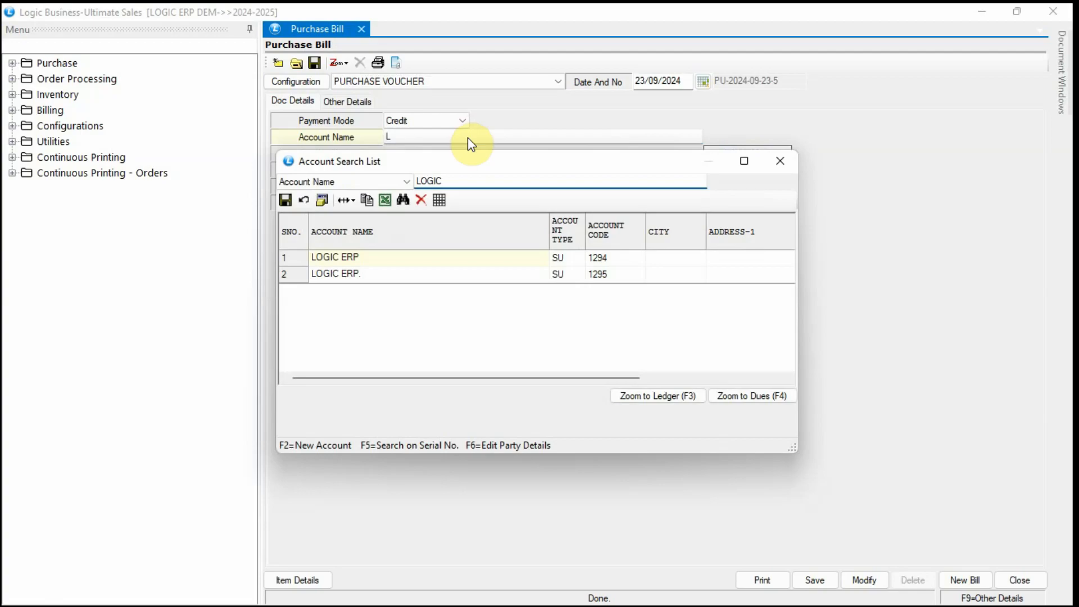
key(Return)
text(2W2-HY7)
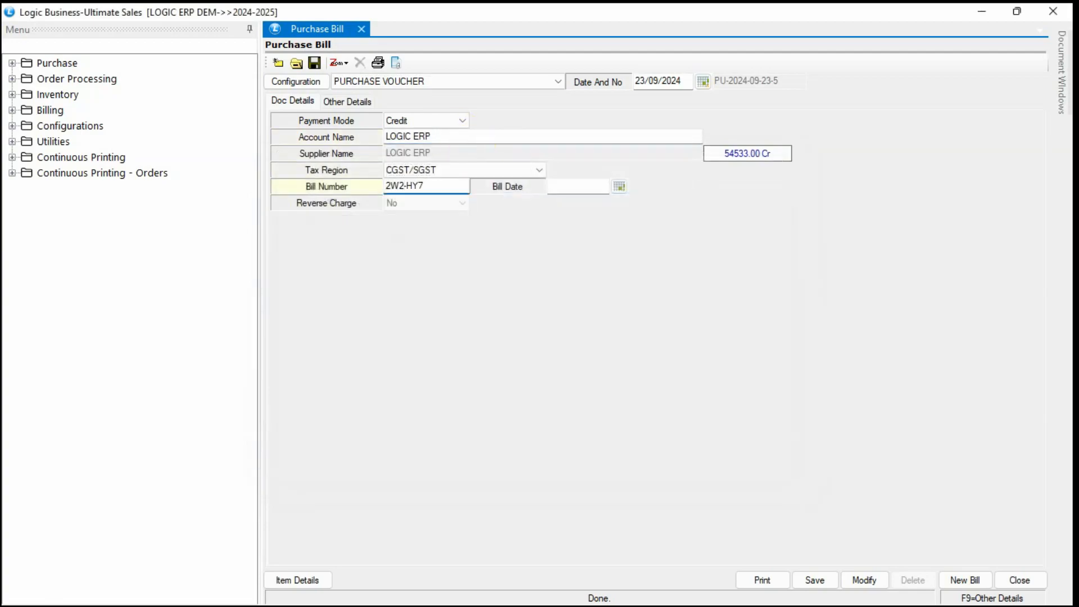
click(662, 81)
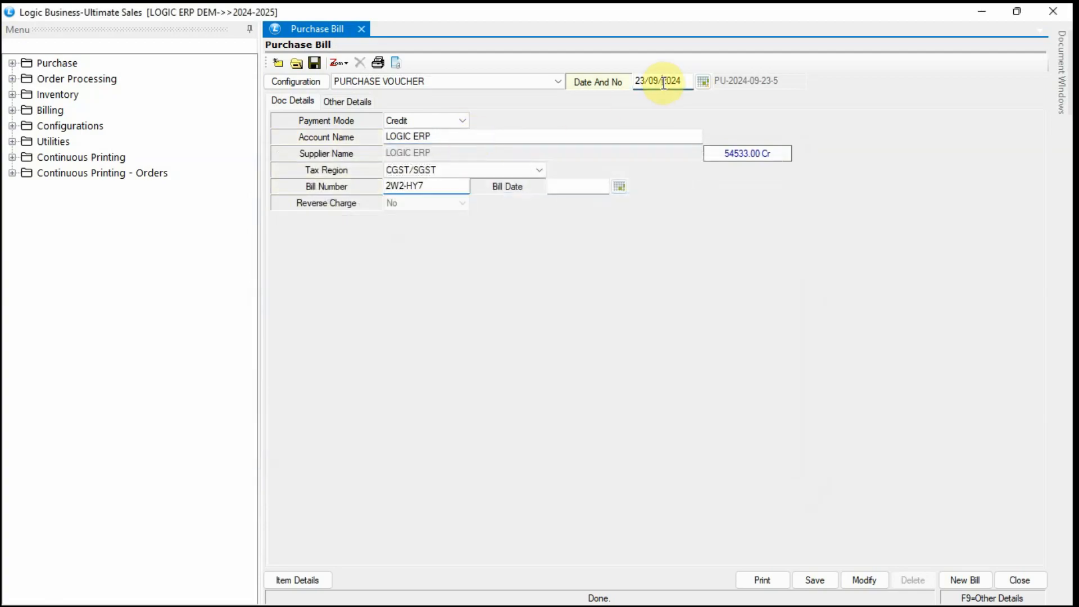
click(572, 185)
click(306, 576)
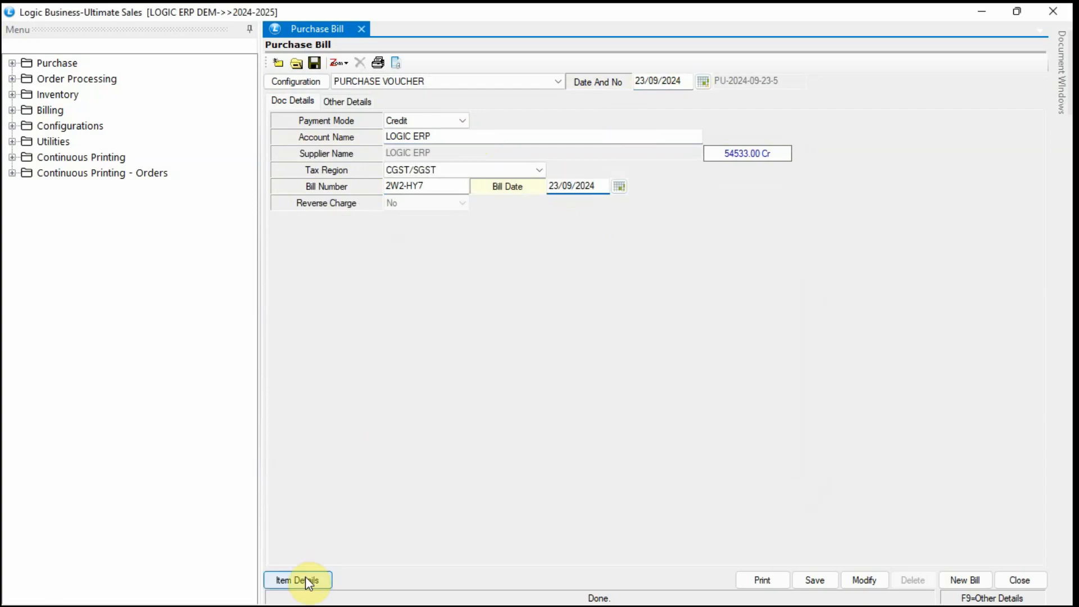
text(1)
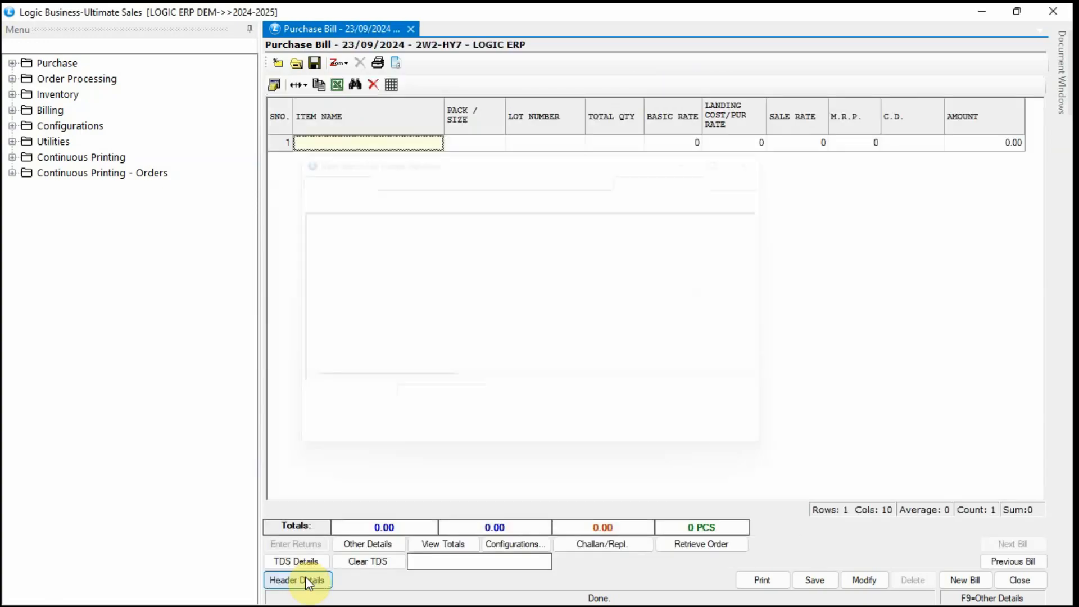
key(Down)
key(Down)
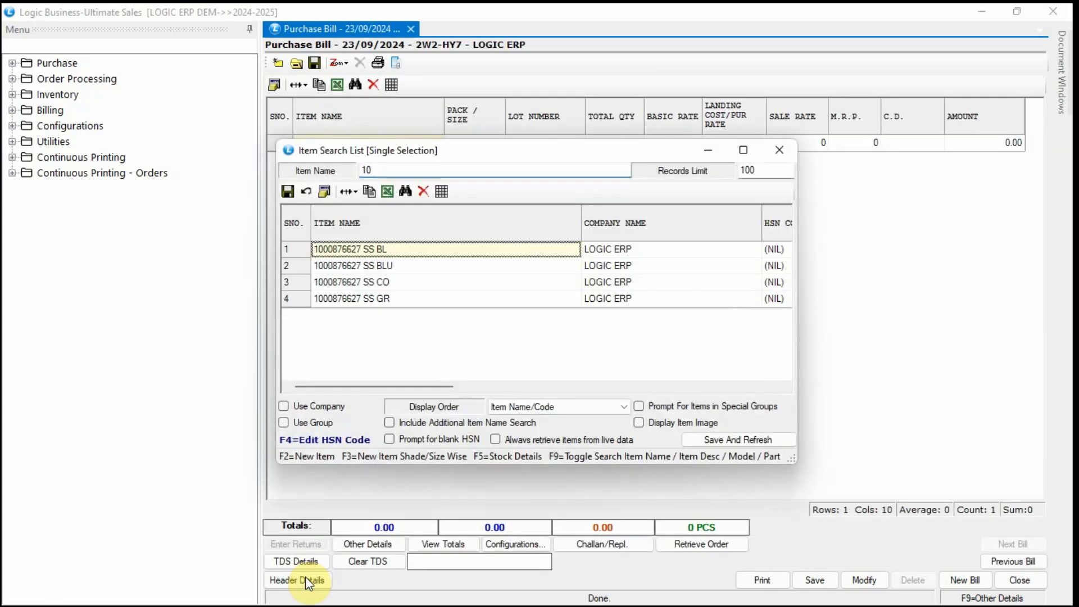
key(Return)
key(Return)
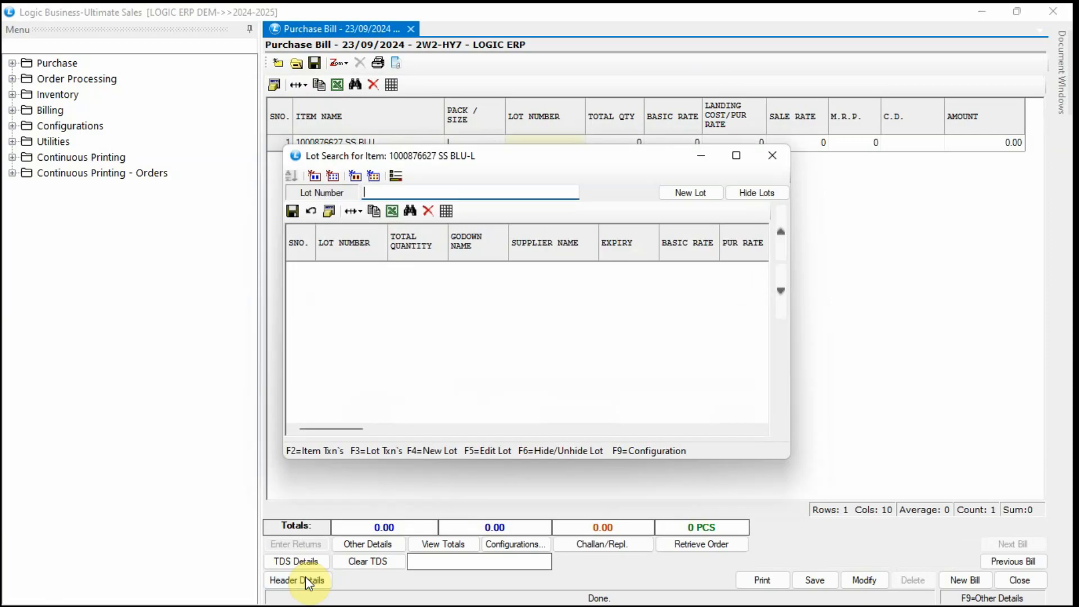
text(2W223)
key(Return)
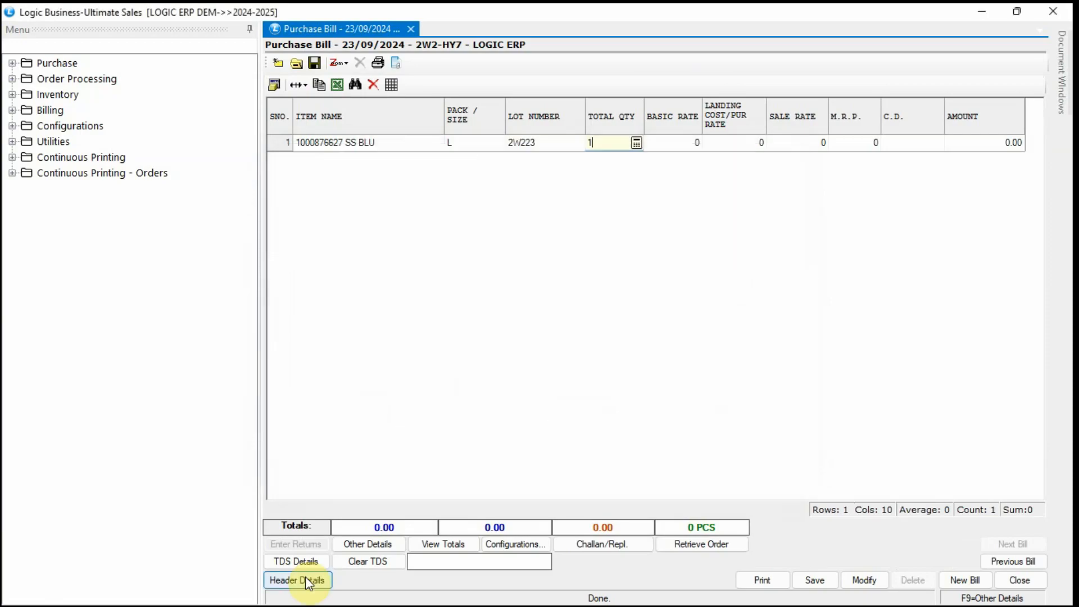
Enter quantity 10, basic rate 799, sale rate and M.R.P. 1299 for the SS BLU rows.
text(10)
key(Return)
text(799)
key(Return)
text(1299)
key(Return)
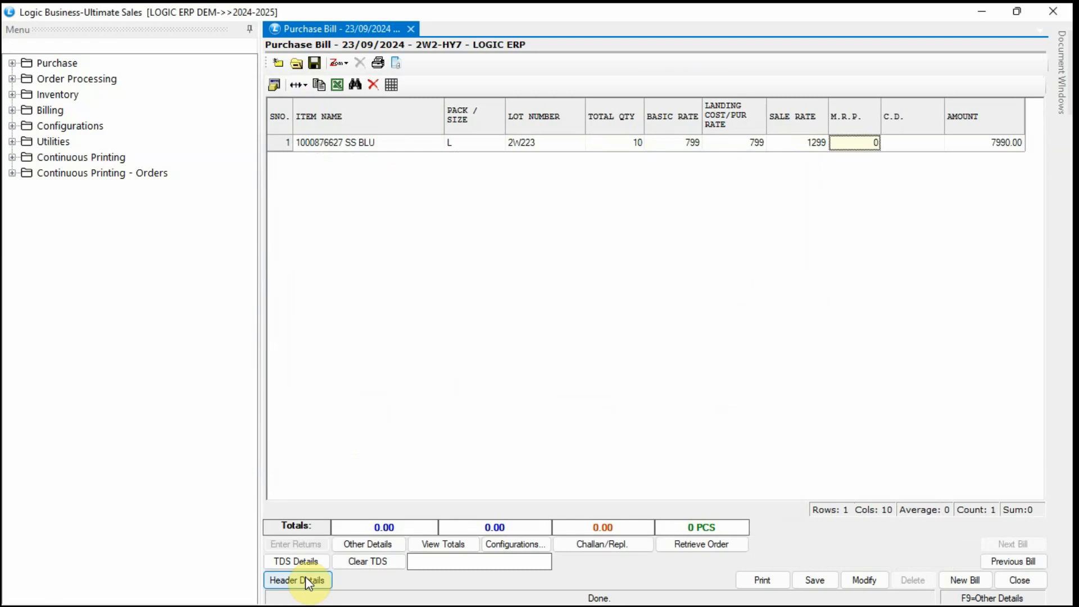
text(1299)
key(Return)
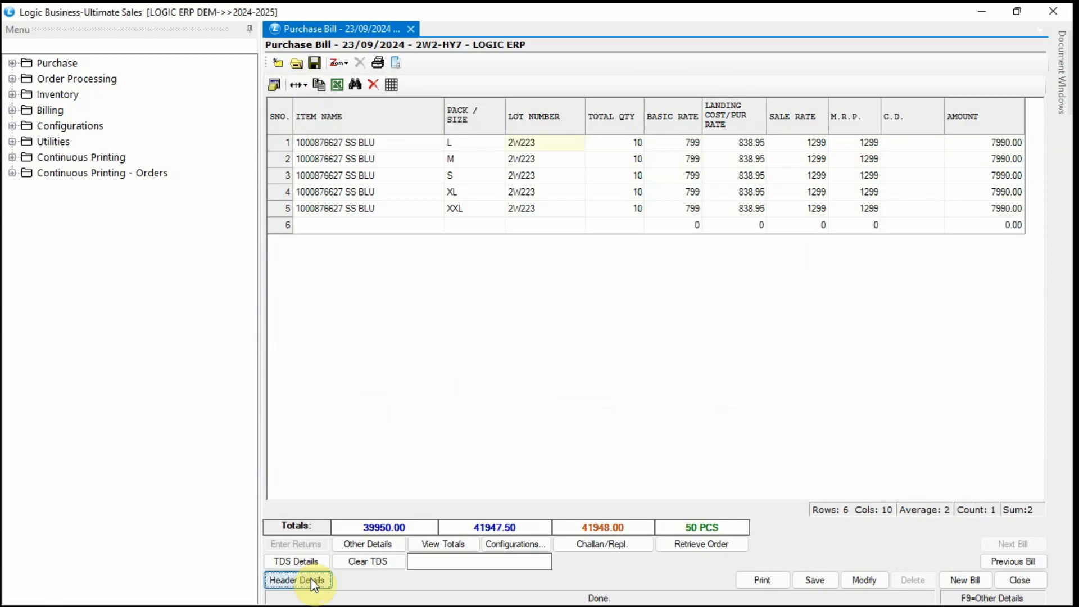
click(312, 578)
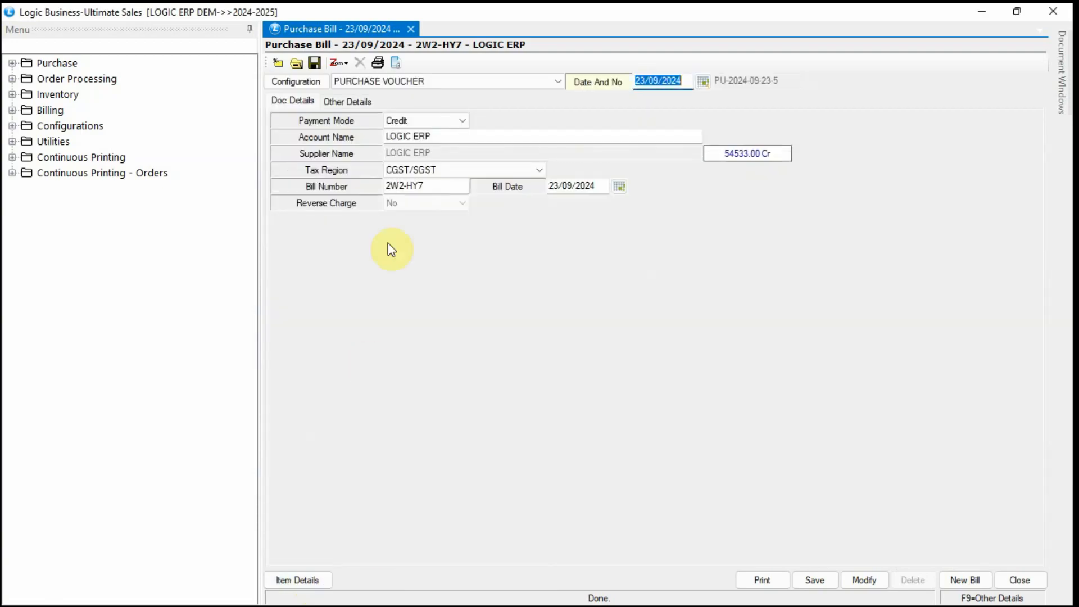
Switch Lot Number As to M.R.P. in Other Settings-2 and save the configuration.
click(298, 84)
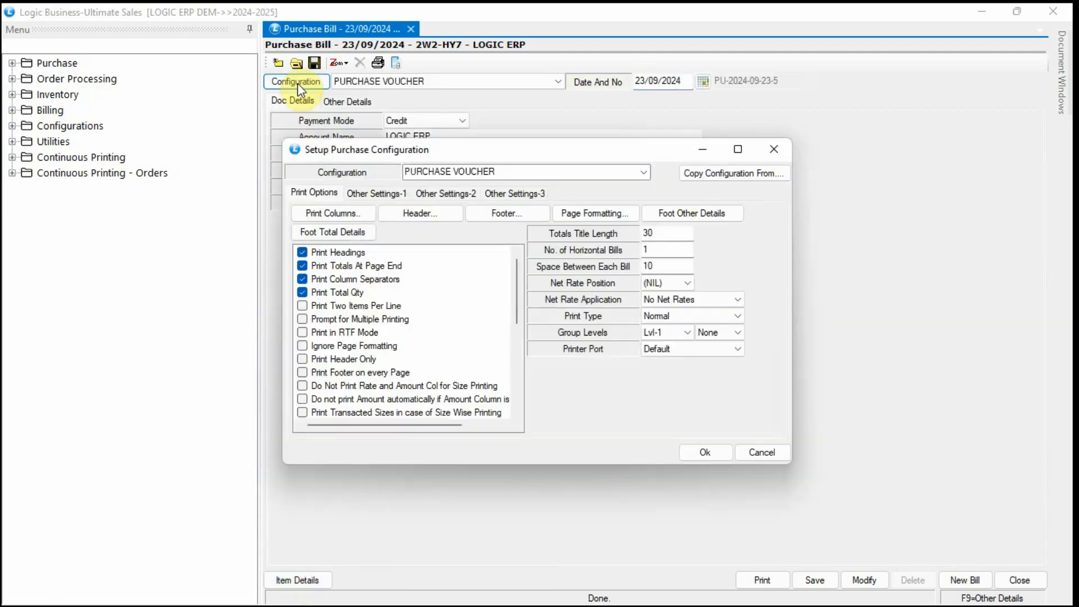
click(455, 198)
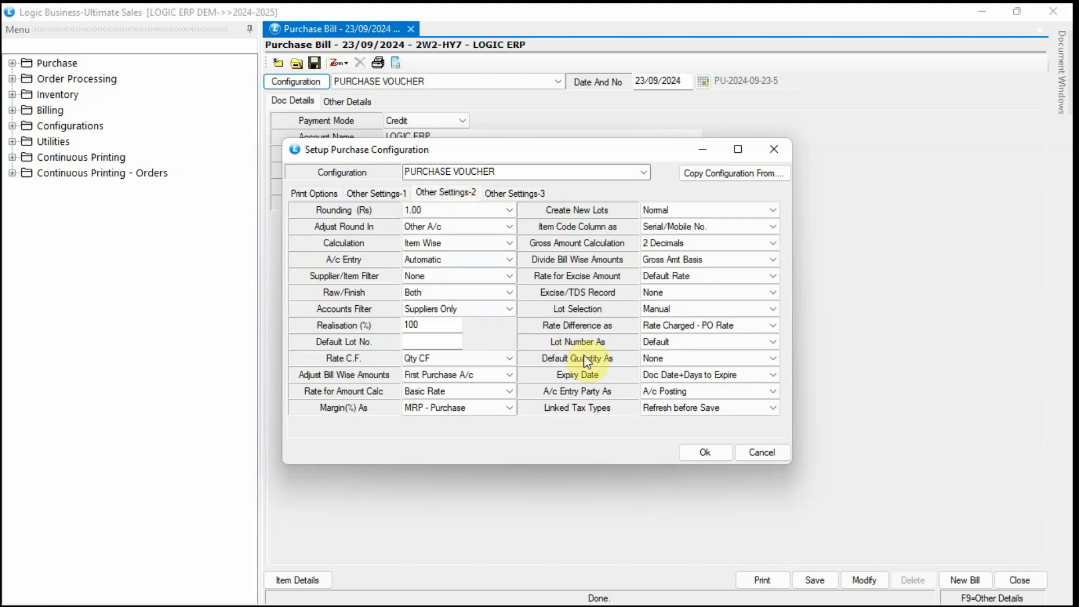
click(689, 358)
click(724, 346)
click(725, 343)
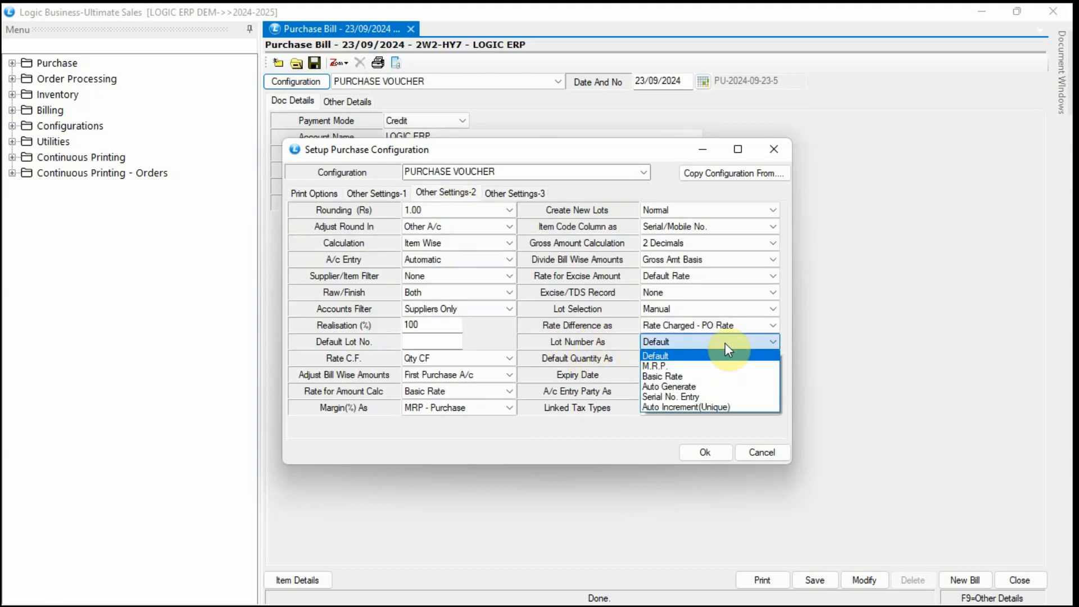
click(725, 362)
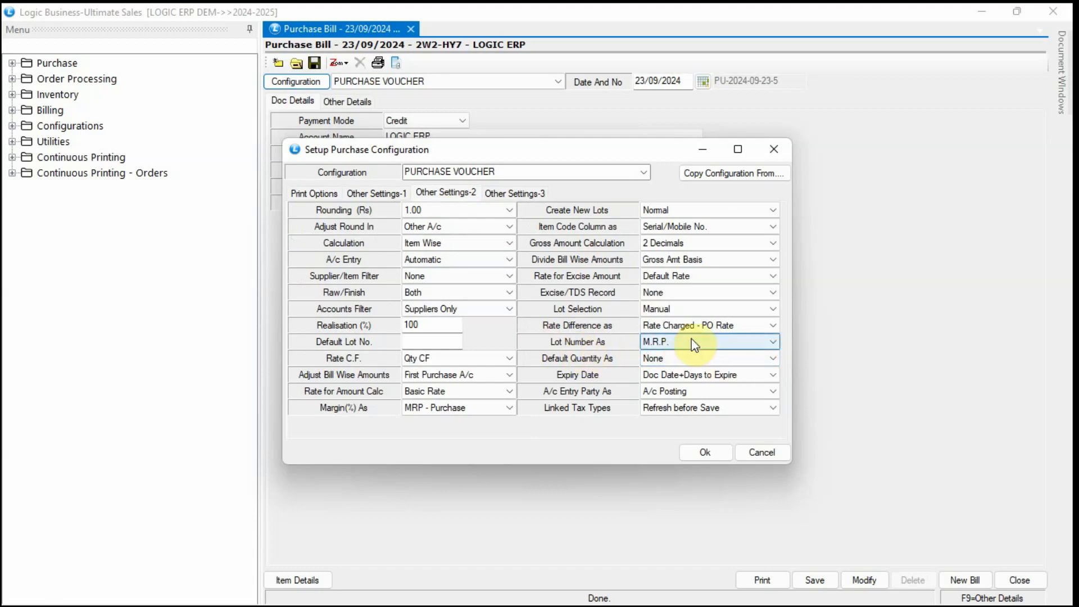
click(703, 451)
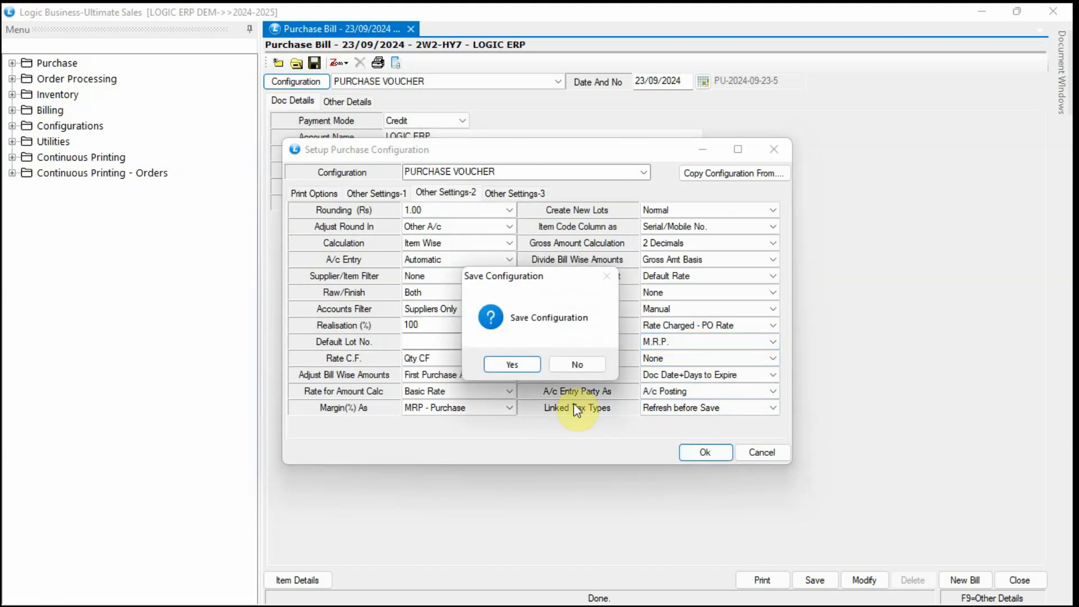
click(520, 365)
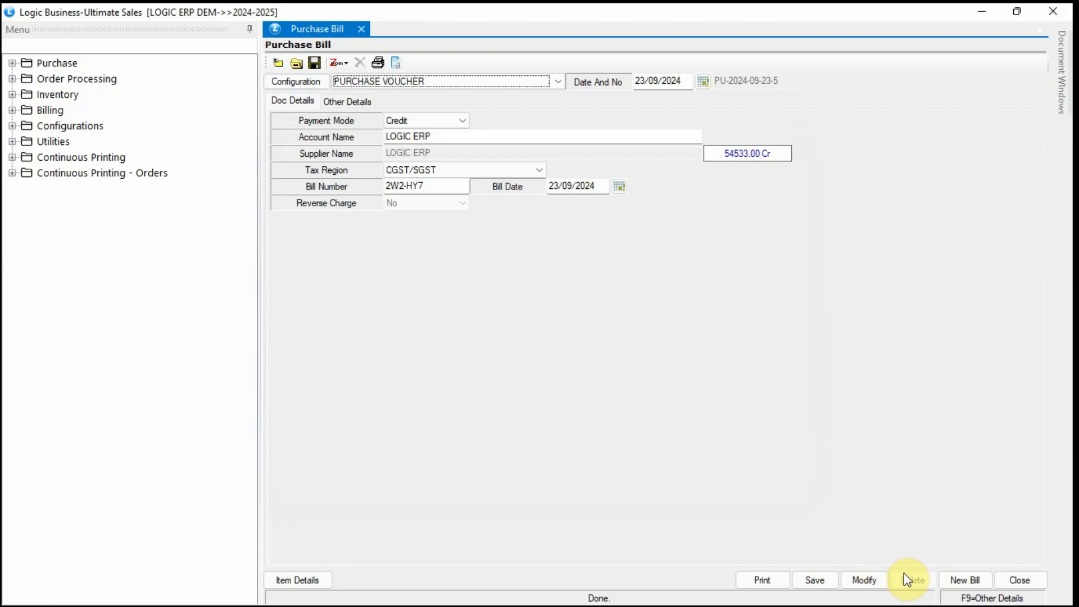
Start a new purchase bill SW22 from LOGIC ERP, dated 23/09/2024.
click(963, 581)
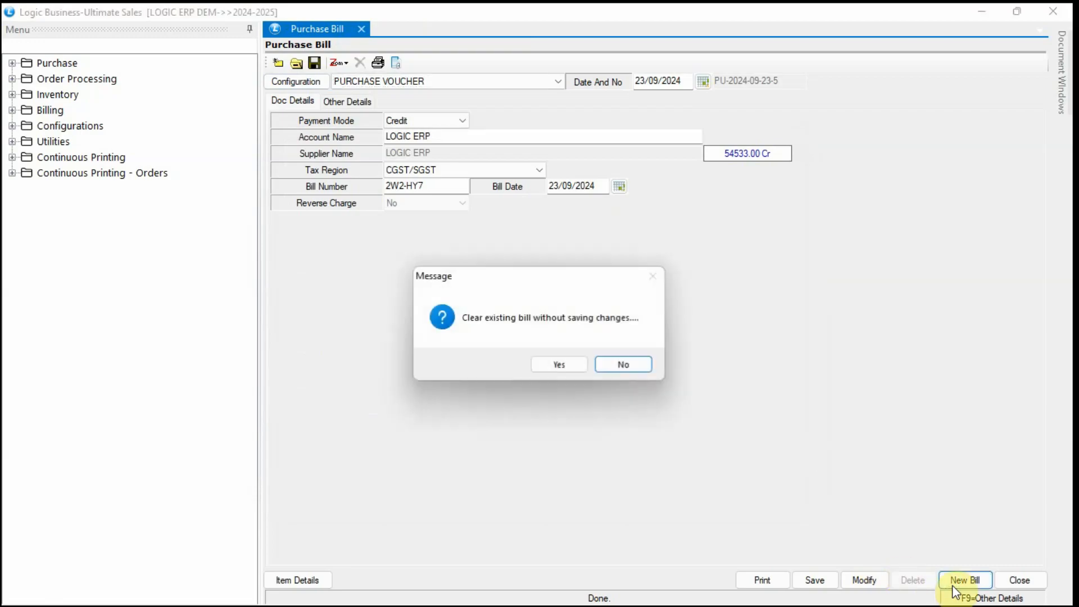
click(559, 365)
click(416, 144)
text(L)
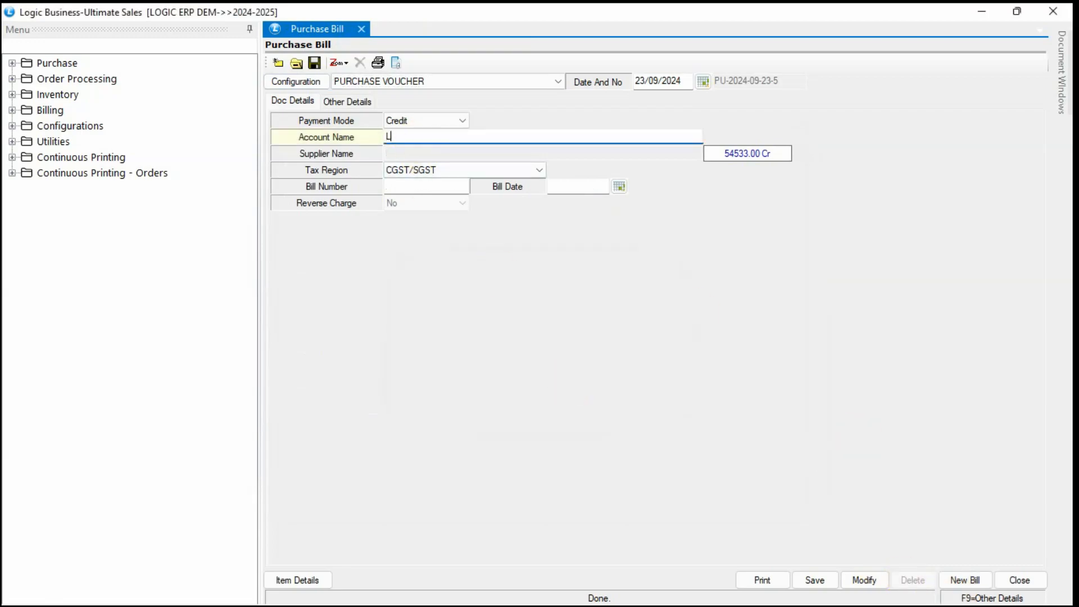
text(OGIC)
key(Return)
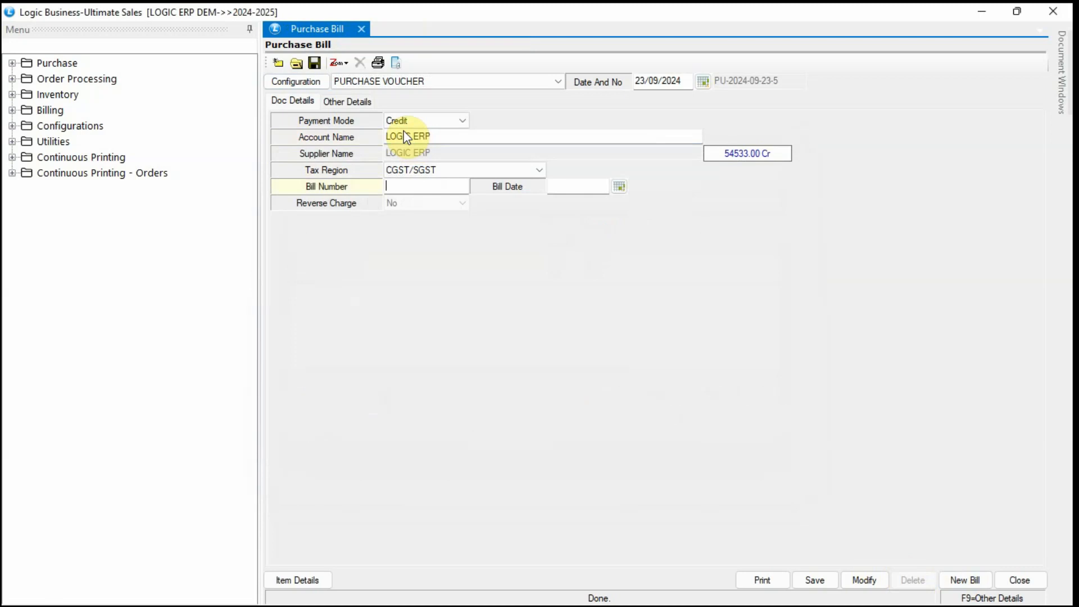
text(SW22)
key(Return)
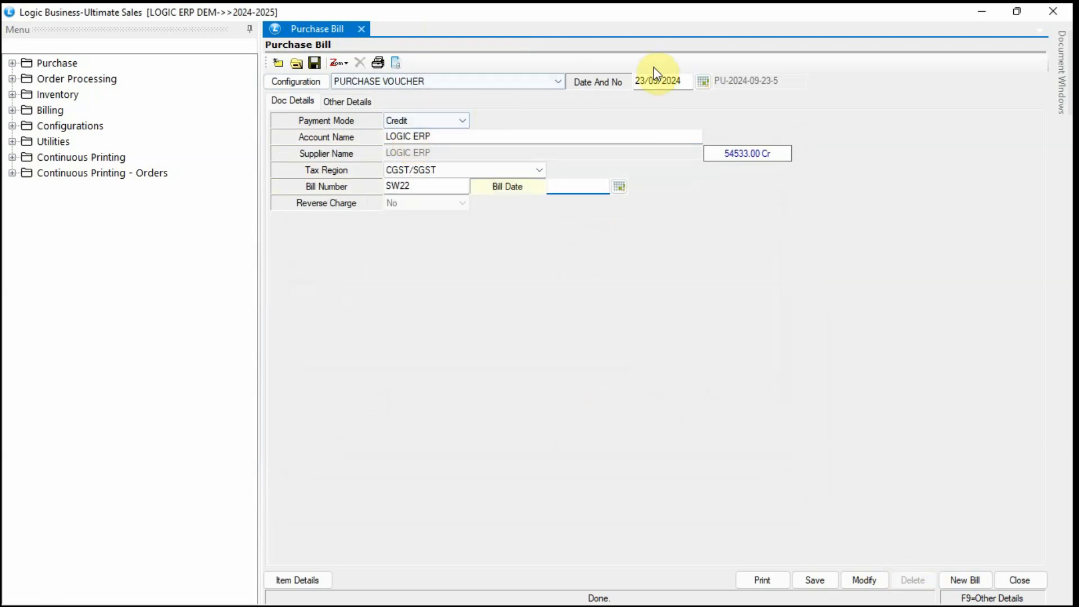
click(566, 185)
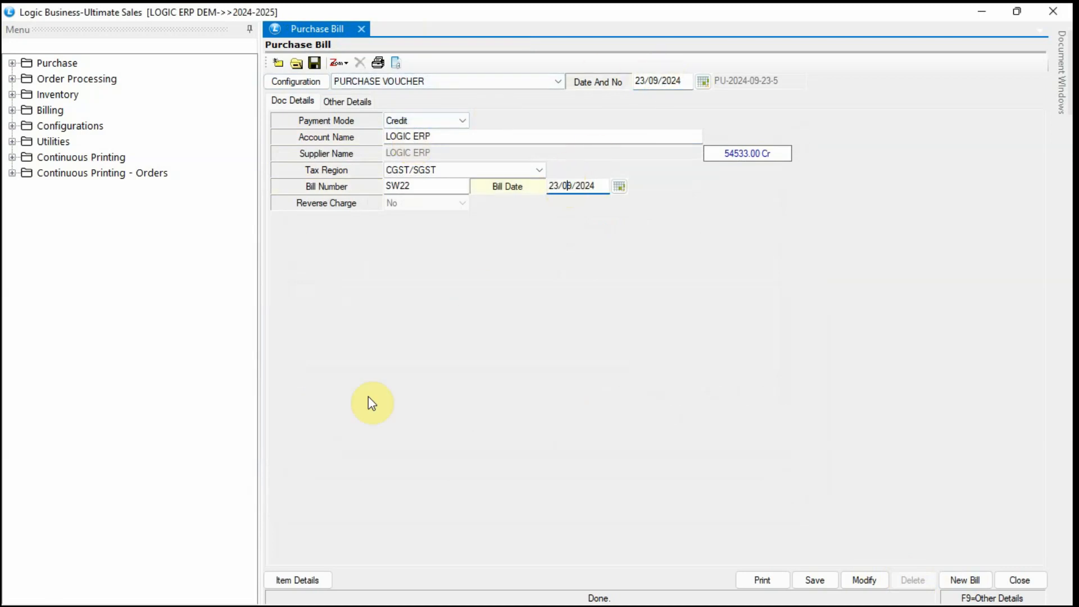
click(301, 577)
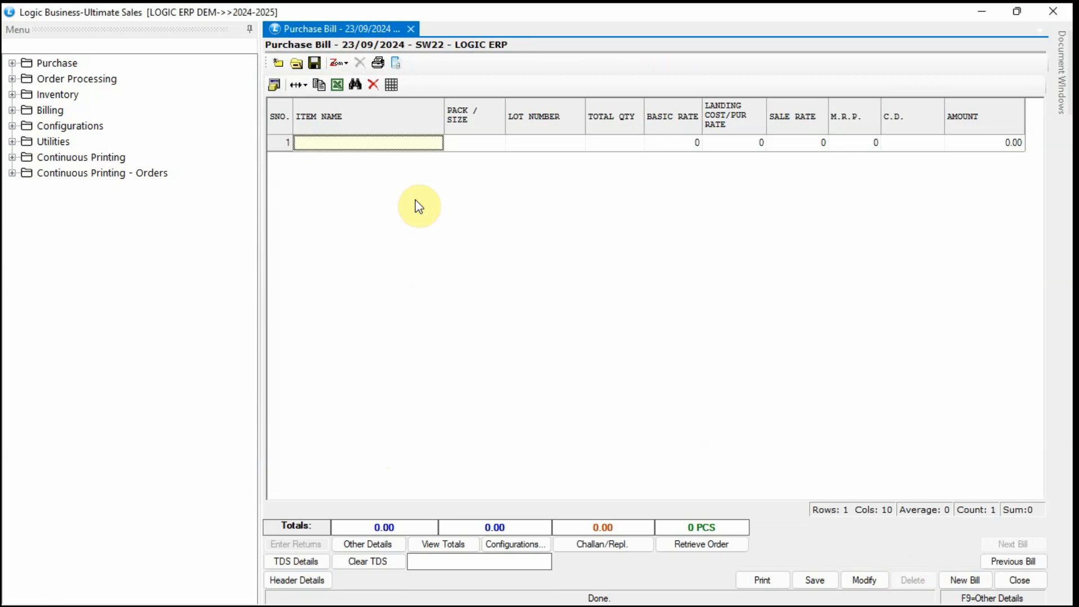
text(10)
double_click(403, 270)
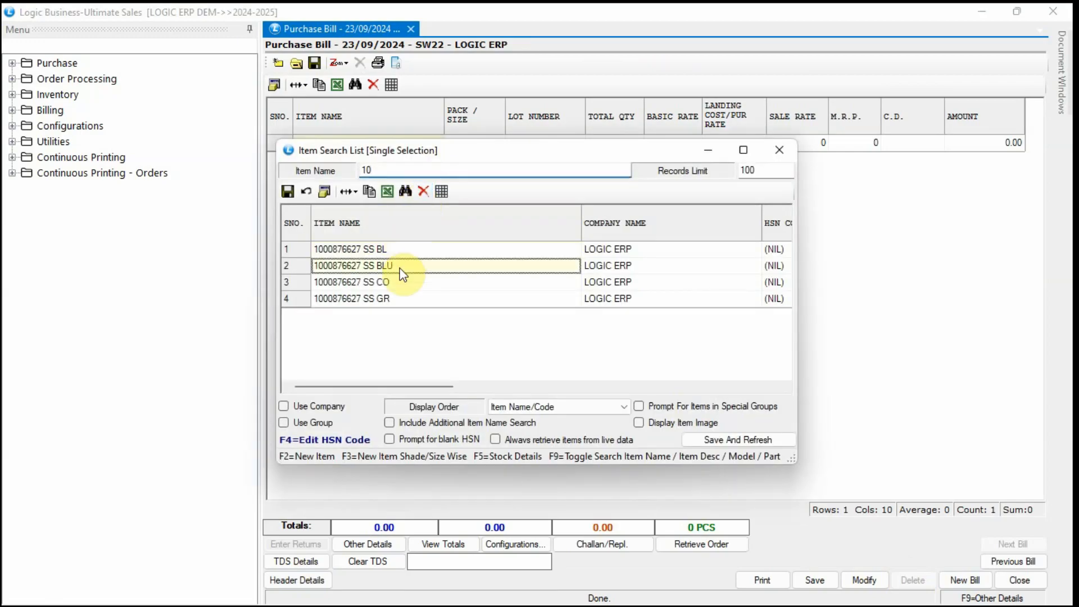
key(Return)
text(1)
key(Return)
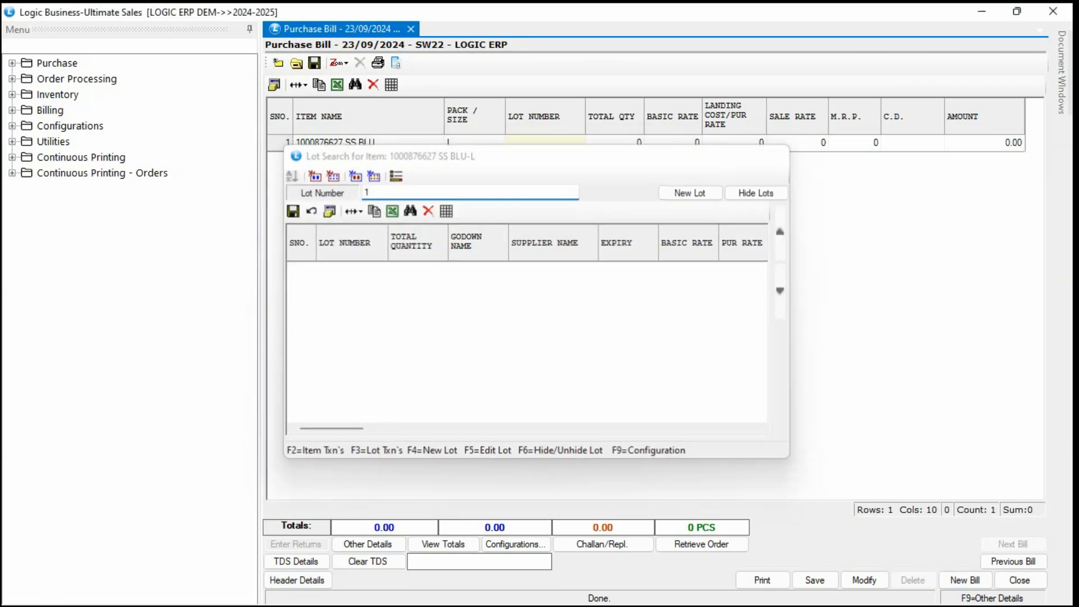
text(10)
key(Return)
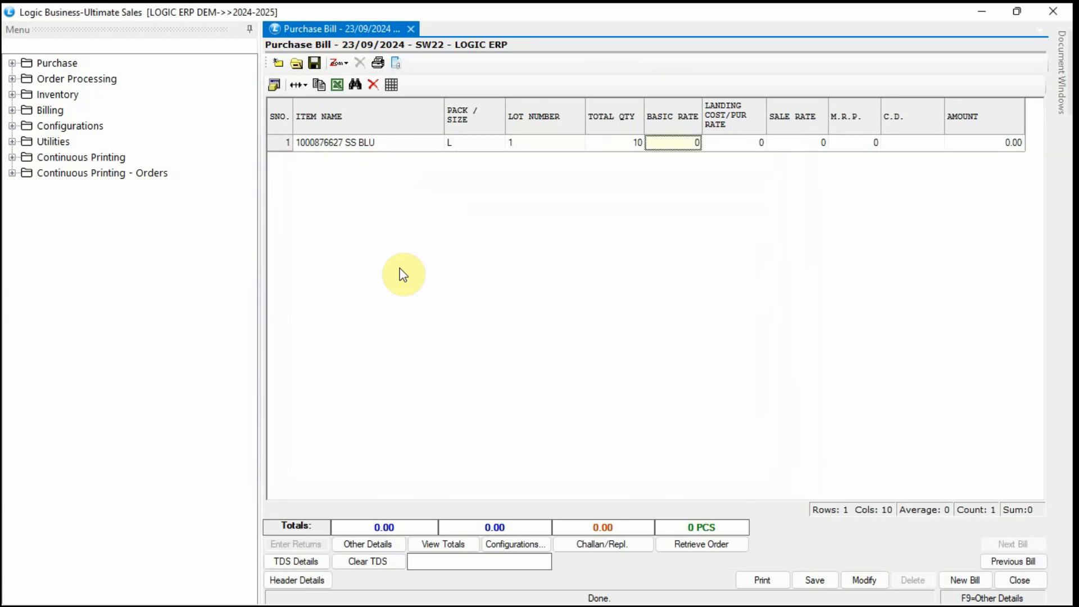
Enter basic rate 799 and sale rate 1299, then save the purchase bill.
text(799)
key(Return)
key(Return)
text(12)
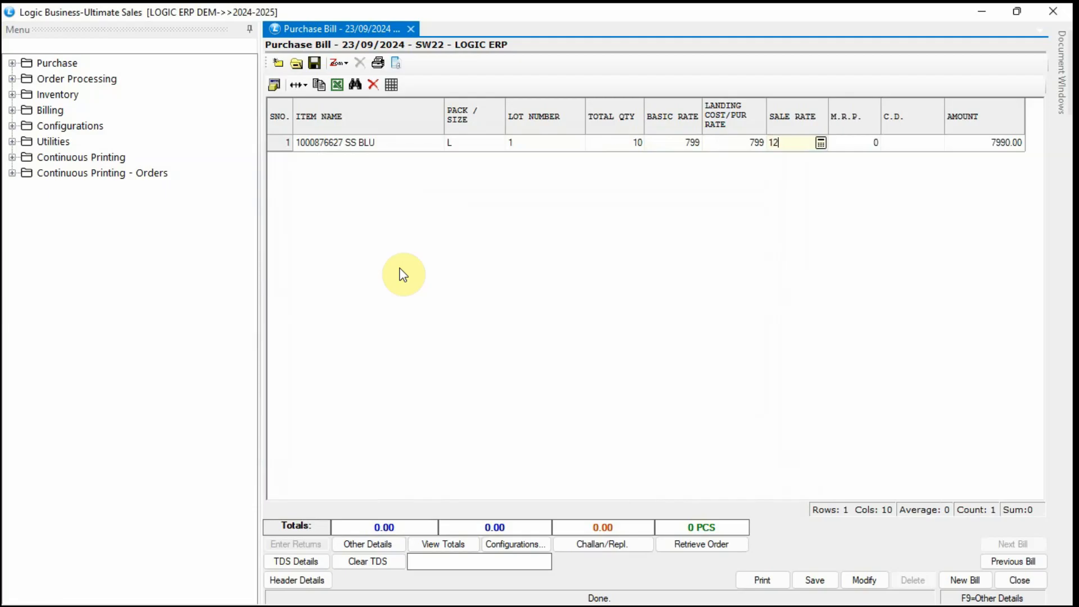
key(Return)
text(12)
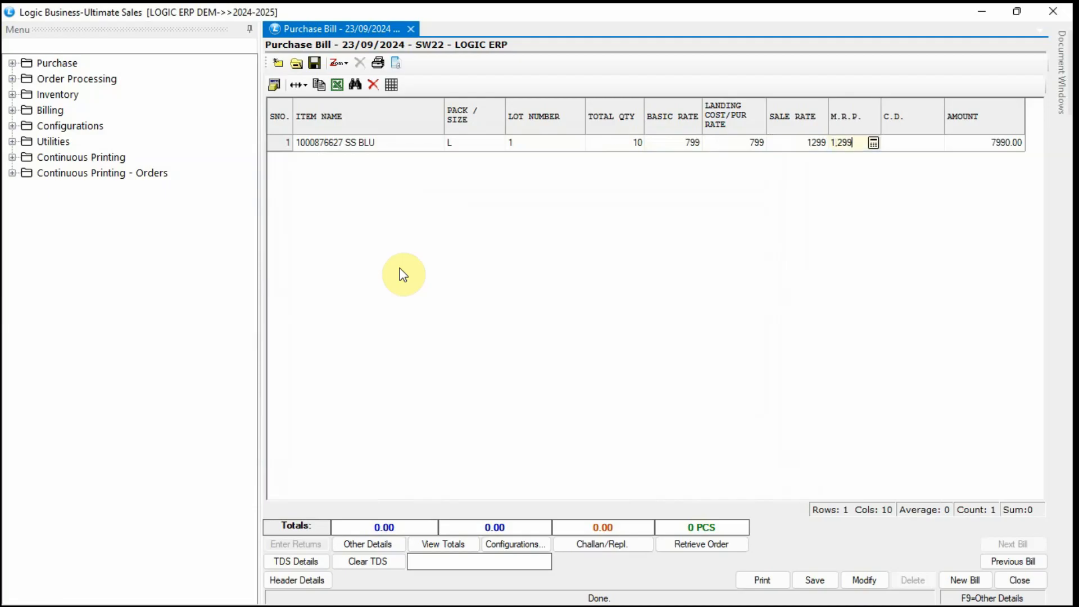
key(Return)
key(Return)
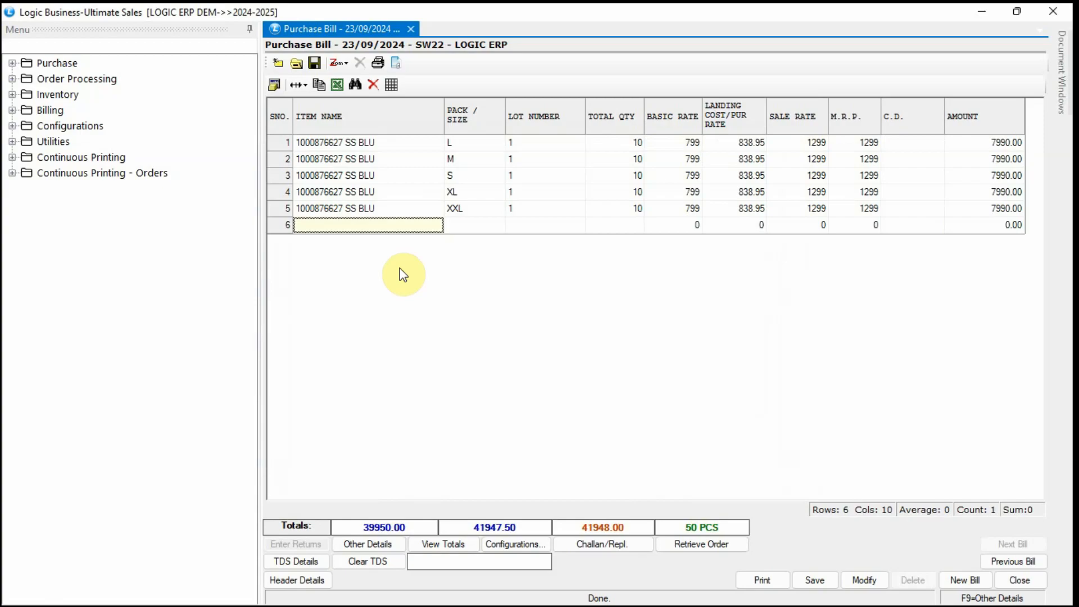
key(Return)
key(Return)
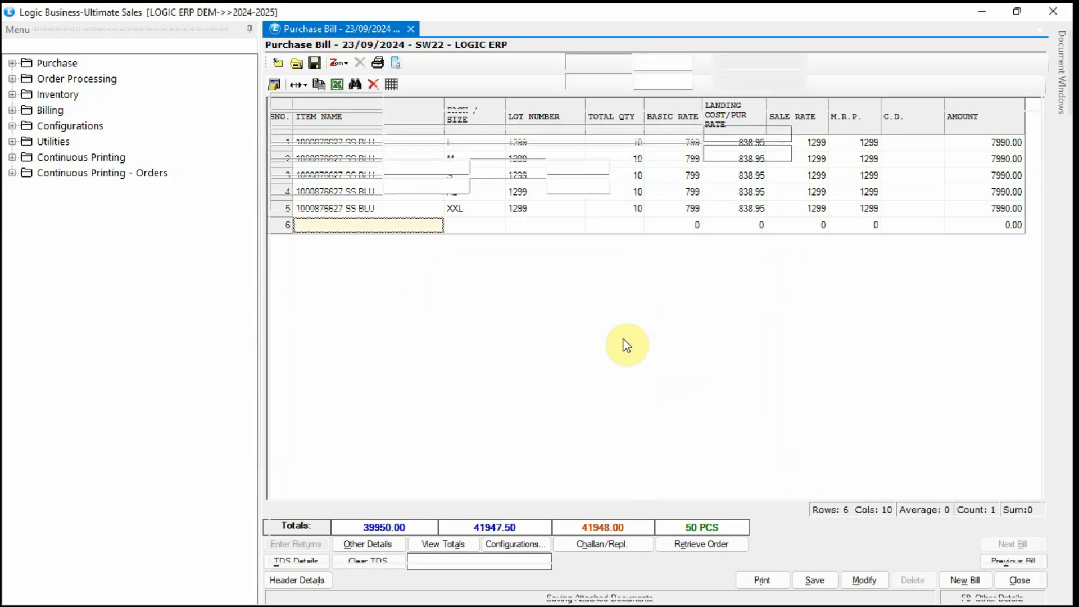
Reopen saved purchase bill SW22 through Modify and Search.
click(866, 581)
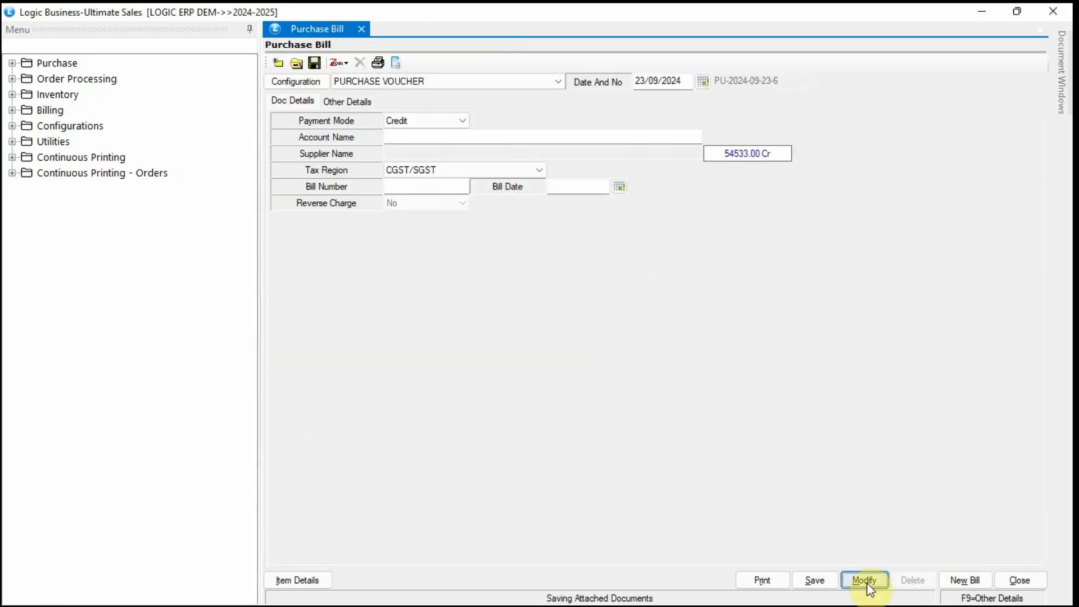
click(334, 296)
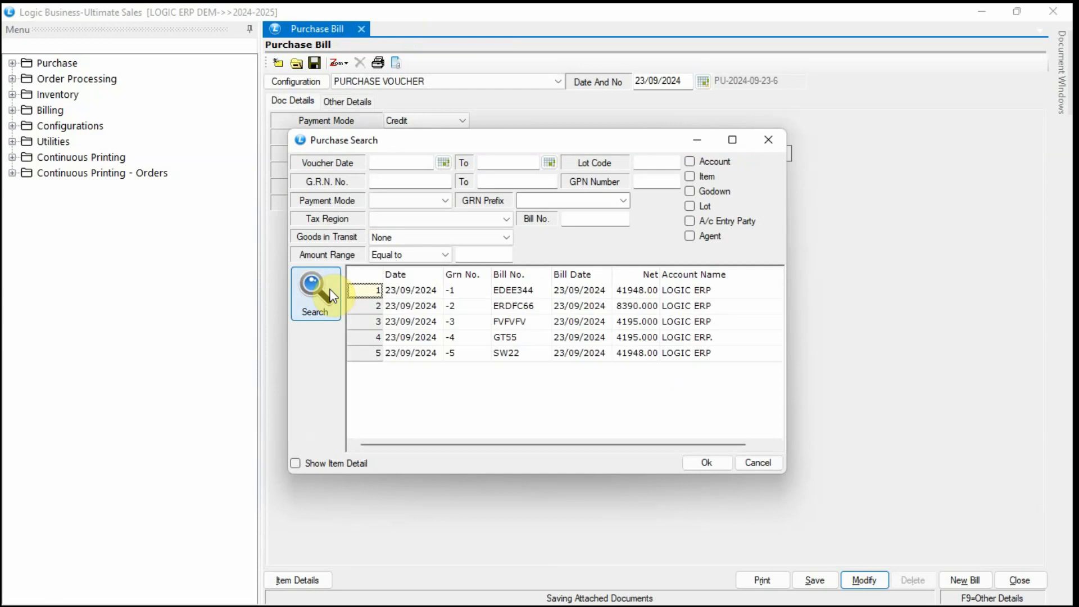
click(413, 354)
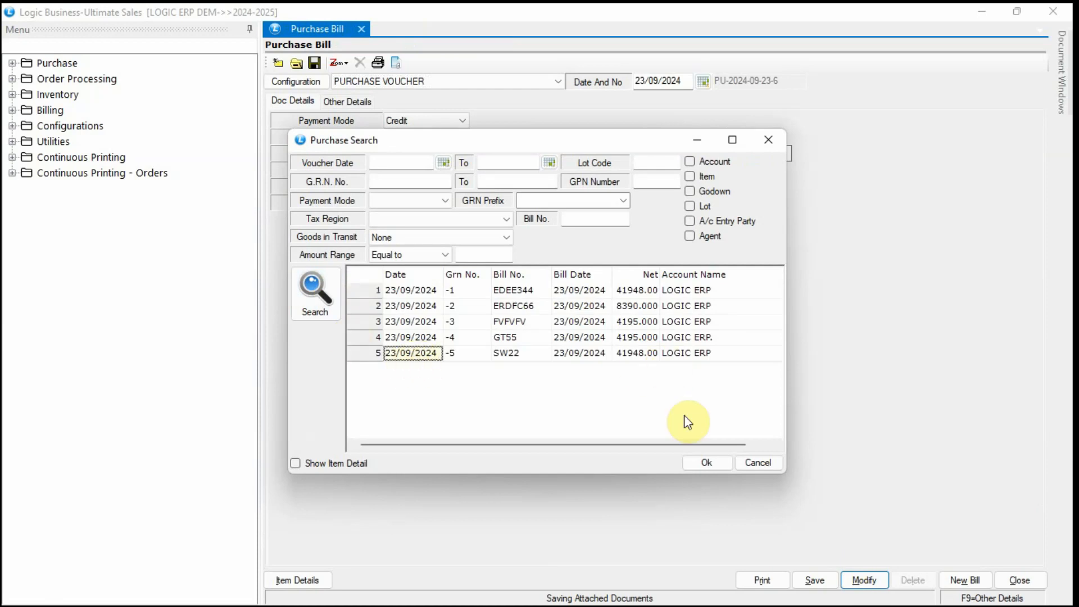
click(704, 465)
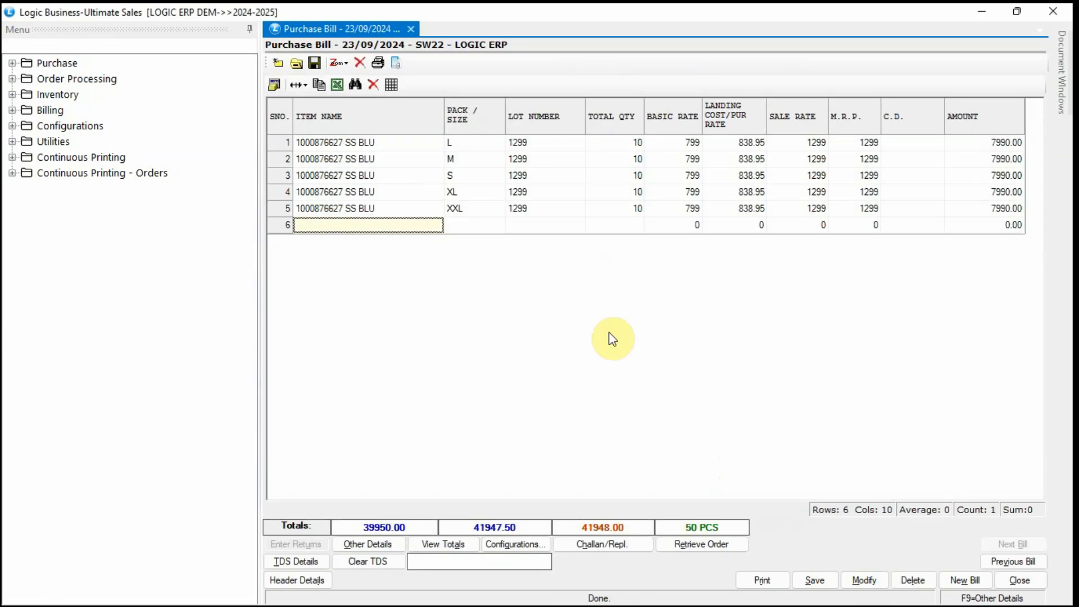
Inspect row 1's lot number 1299, then return to the bill's header details.
click(543, 144)
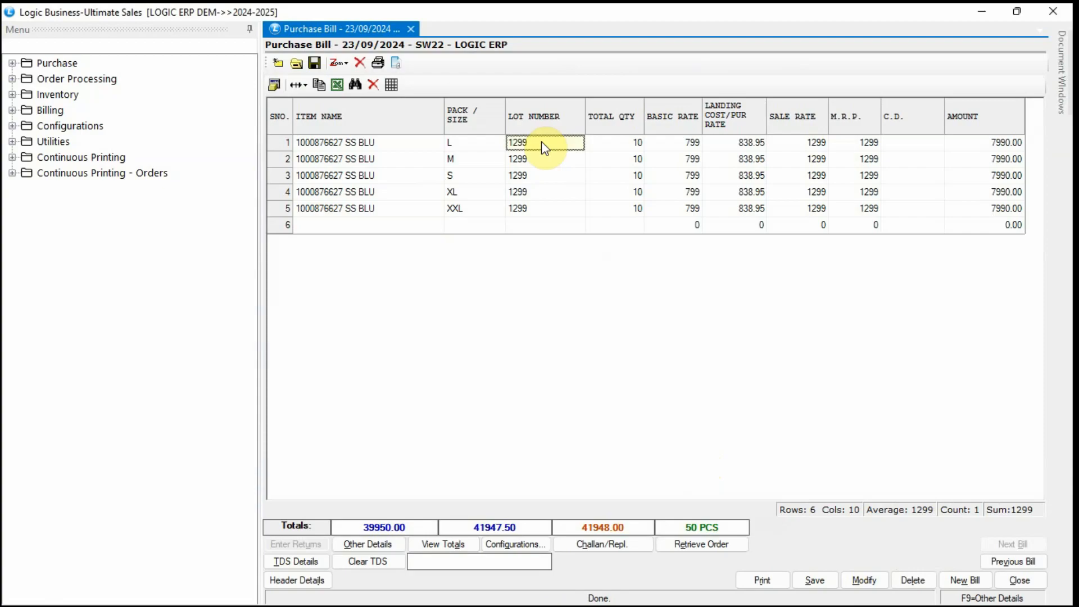
double_click(541, 141)
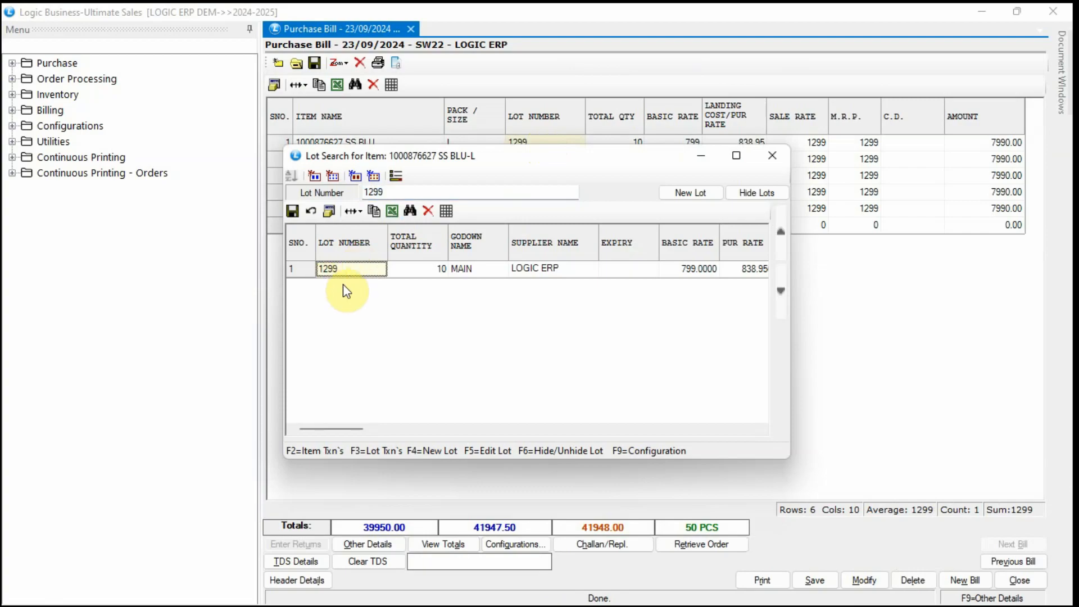
click(772, 157)
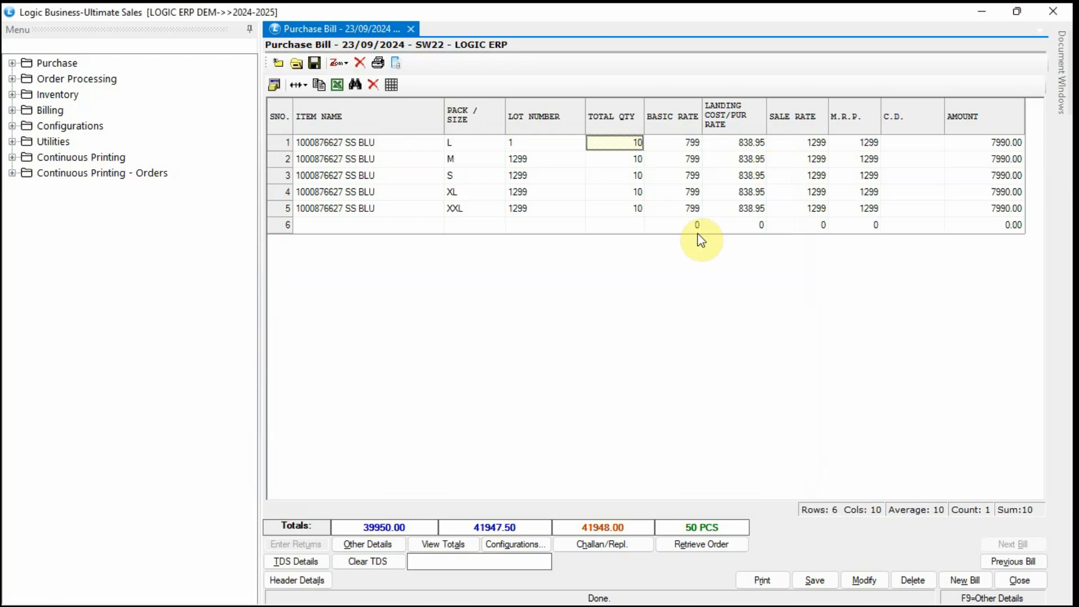
click(307, 580)
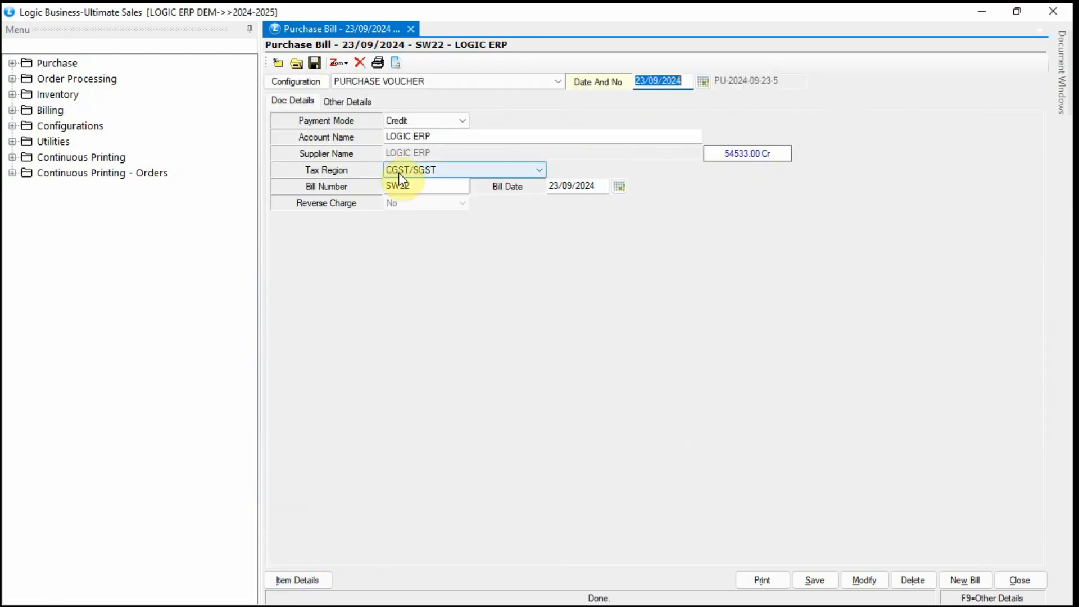
Change Lot Number As to Auto Generate in Other Settings-2 and save the configuration.
click(298, 82)
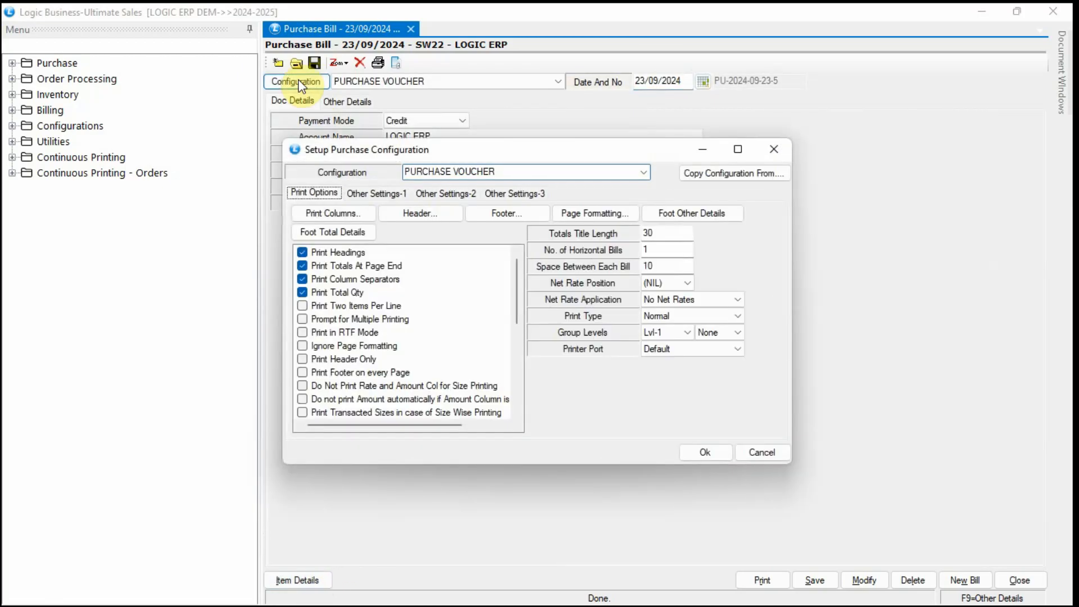
click(443, 193)
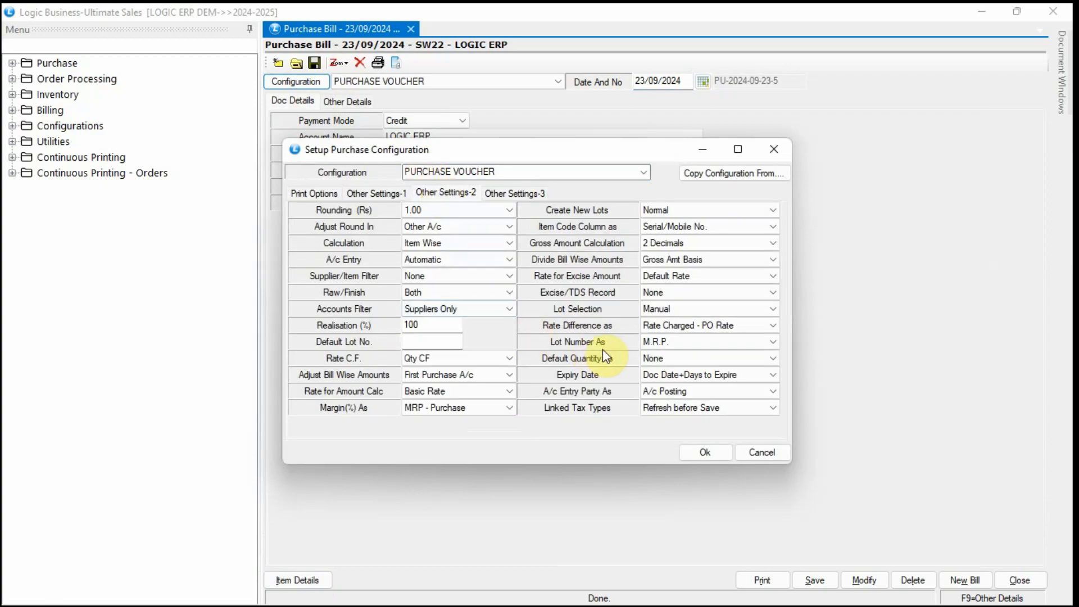
click(753, 344)
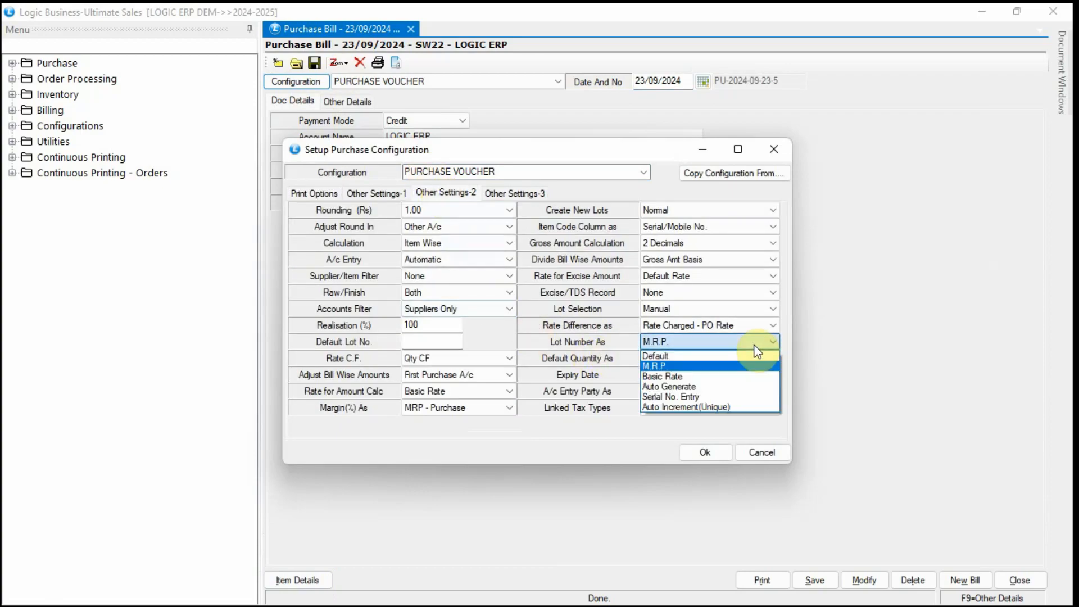
click(760, 391)
click(717, 458)
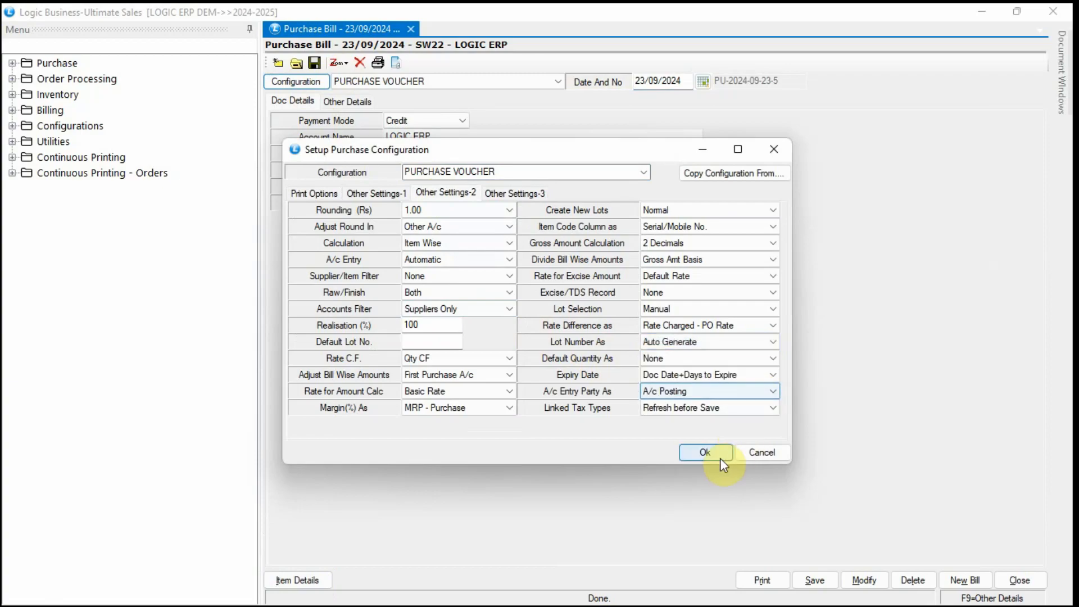
click(512, 364)
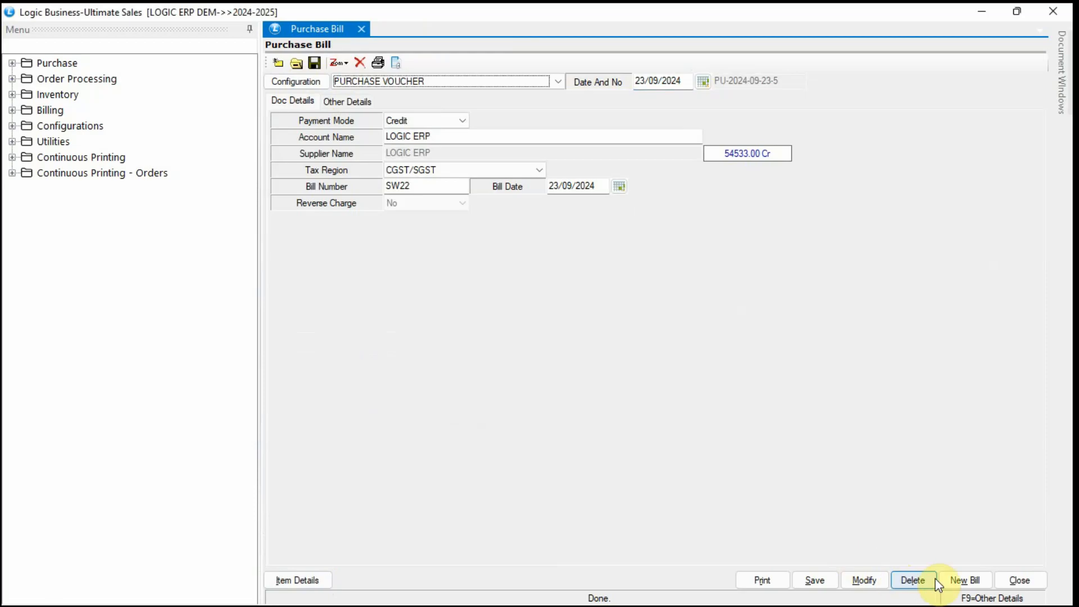
Clear the old bill and create bill SW2222 from LOGIC ERP dated 23/09/2024, ready for items.
click(963, 580)
click(560, 366)
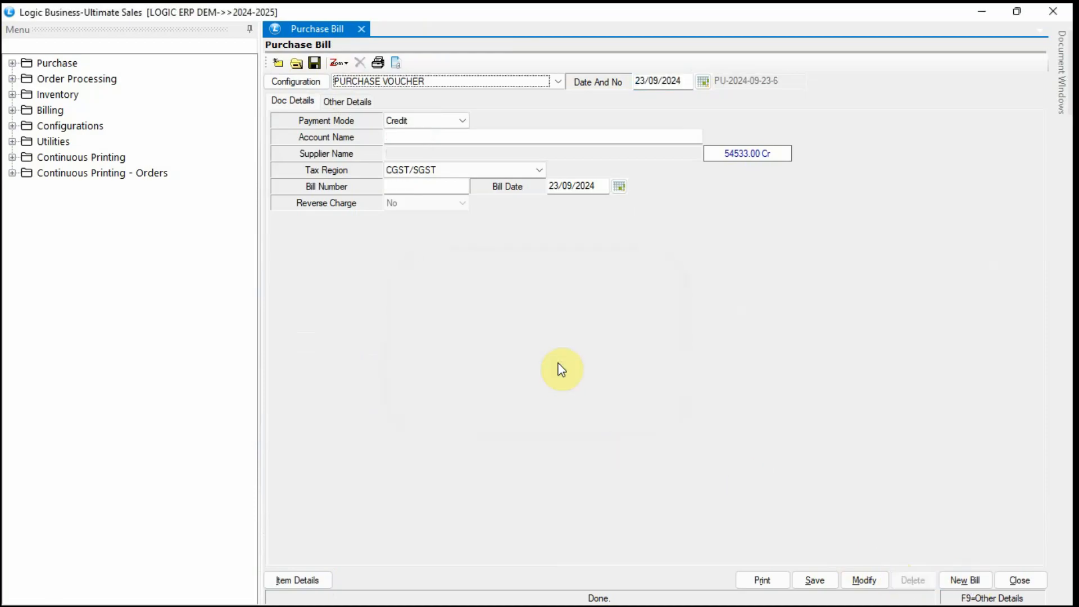
click(420, 137)
text(LO)
key(Return)
key(Return)
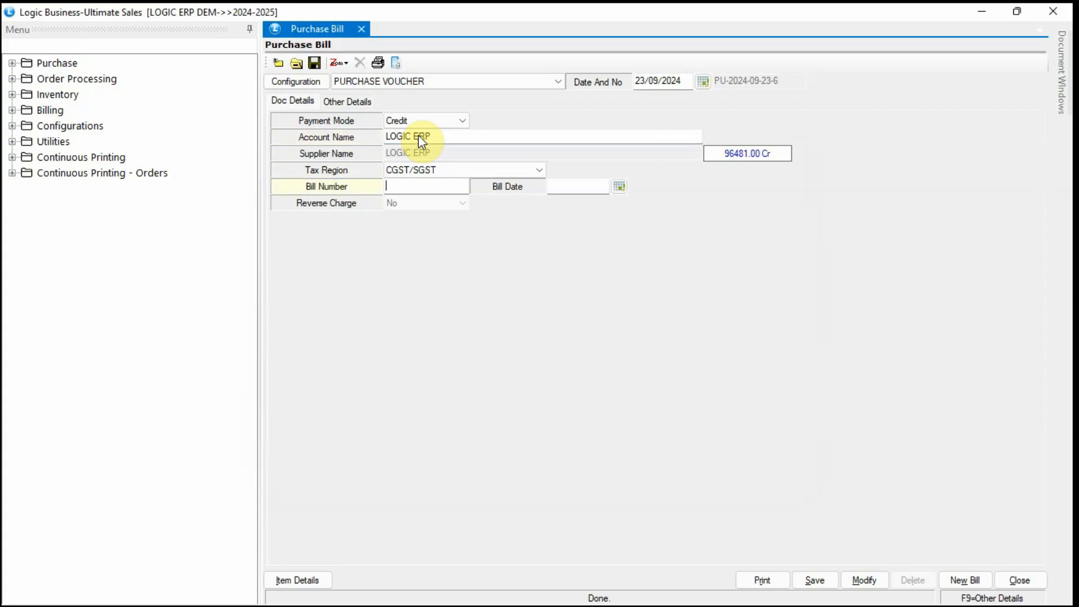
text(SW2222)
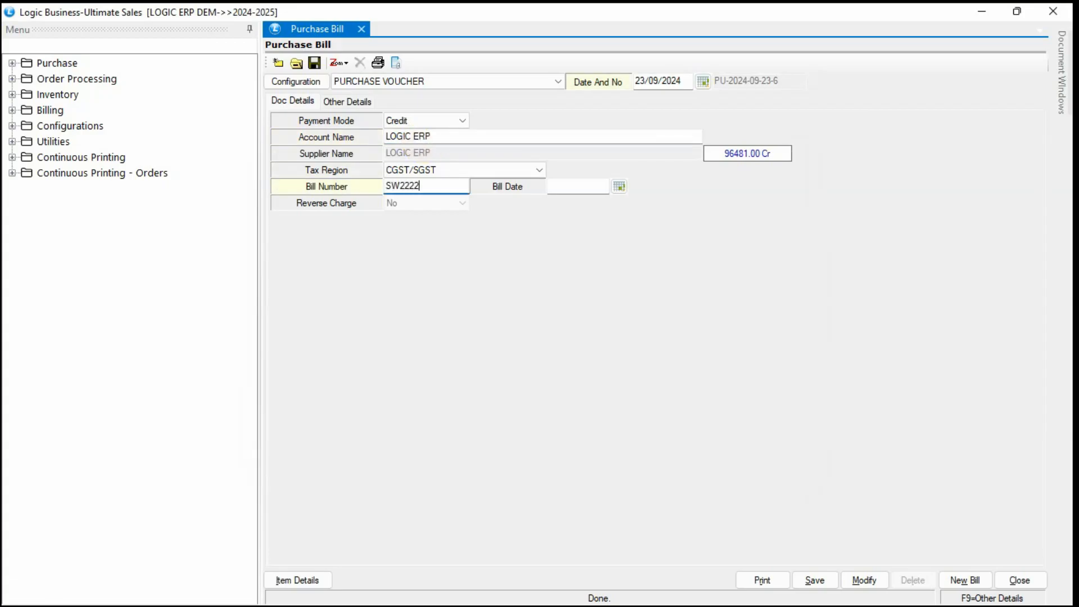
click(649, 82)
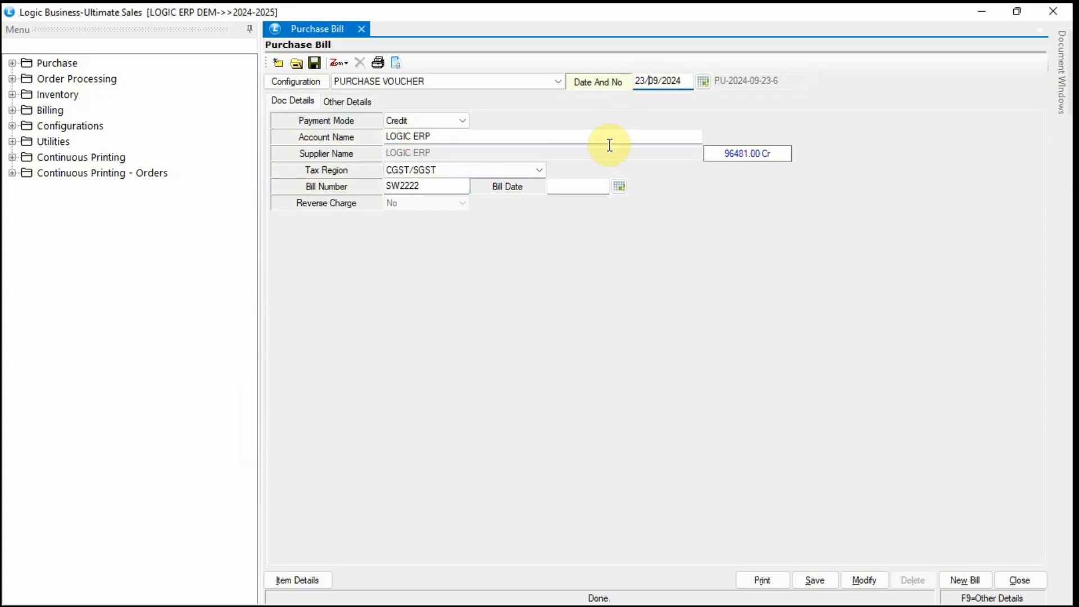
click(581, 186)
click(297, 580)
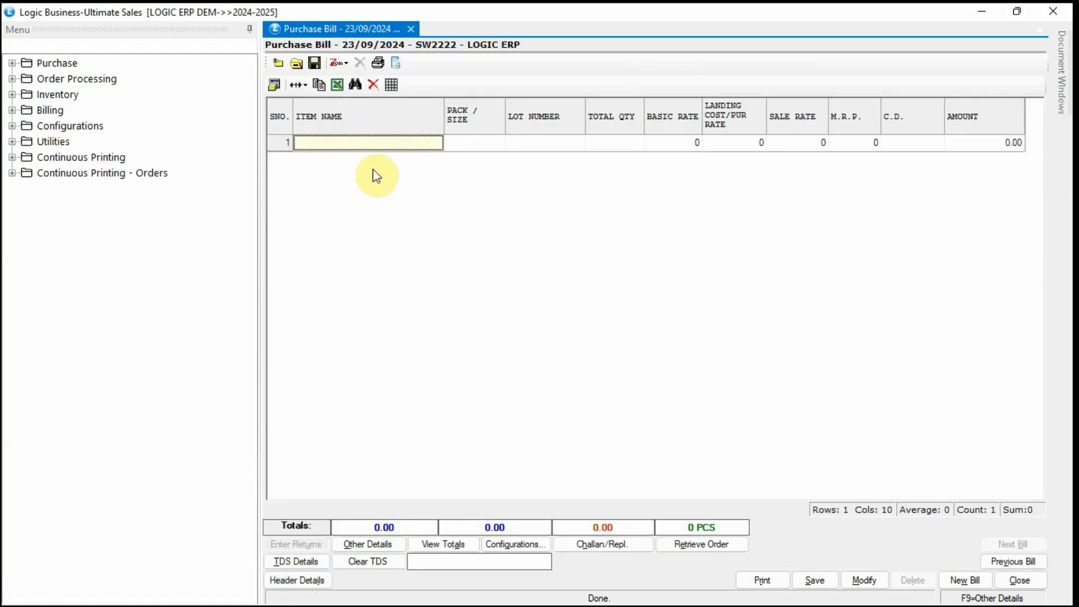
text(10)
key(Down)
key(Down)
key(Down)
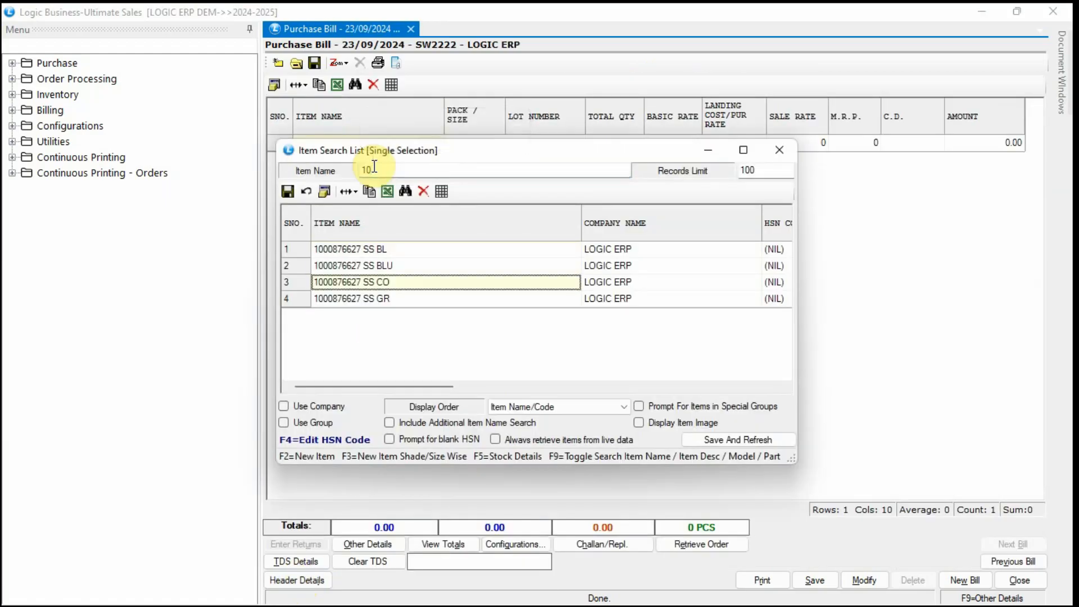
key(Return)
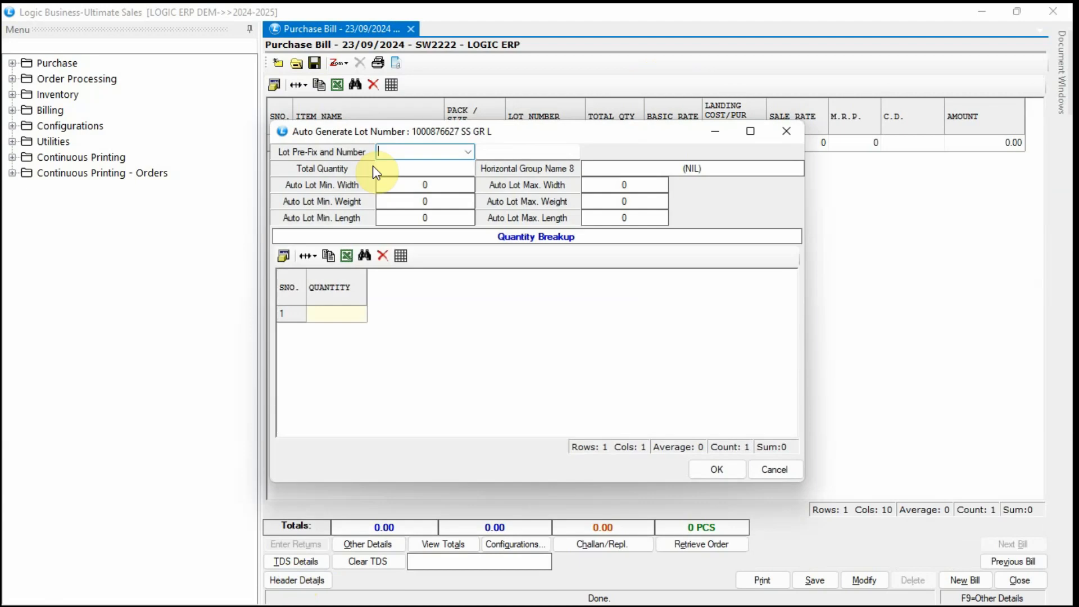
text(LOS)
key(Return)
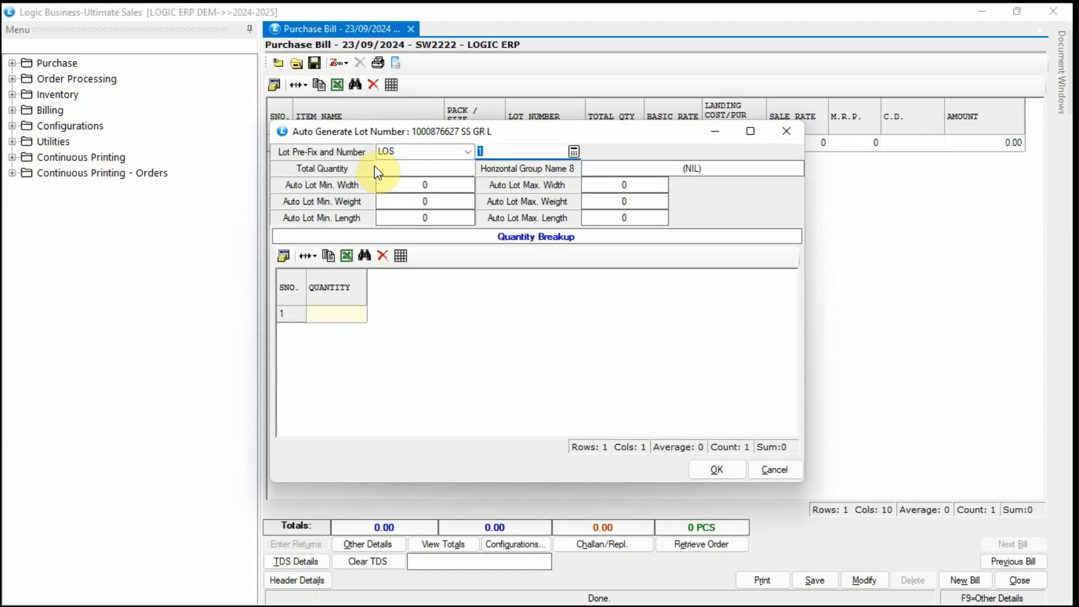
click(393, 169)
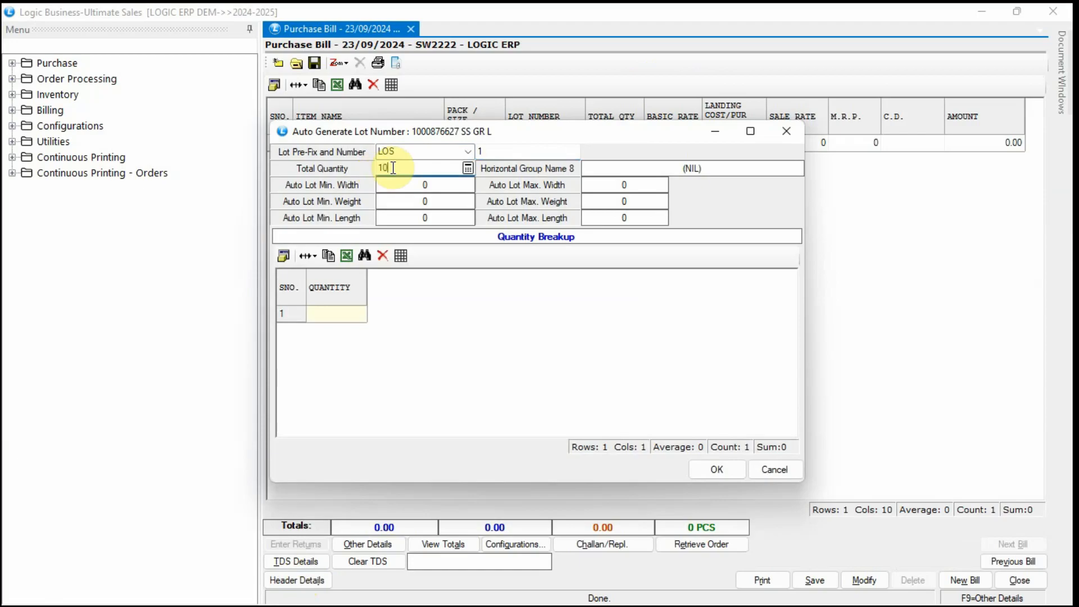
text(10)
key(Return)
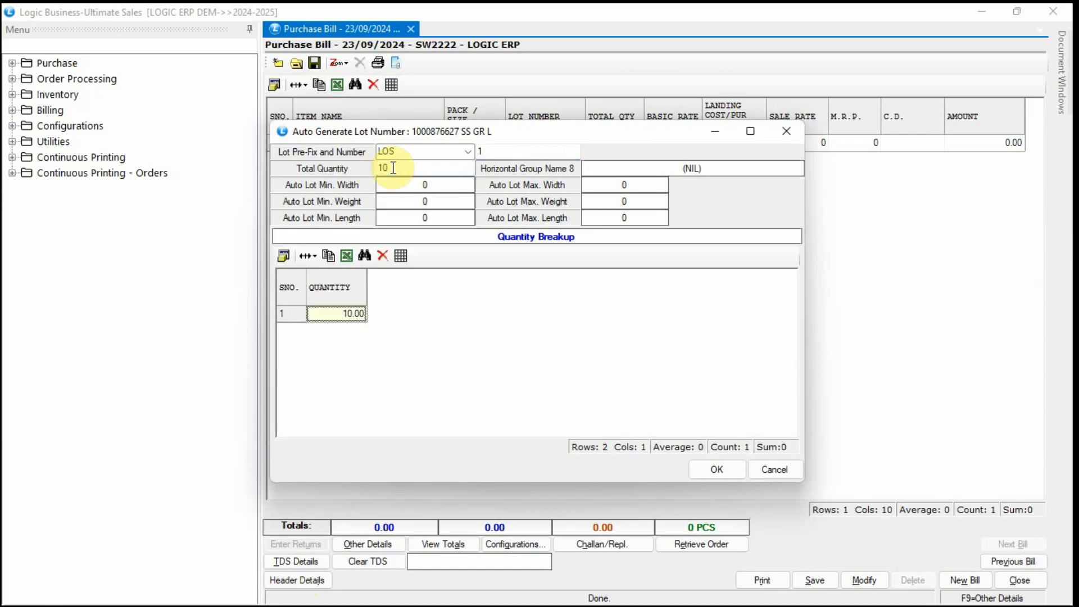
click(352, 315)
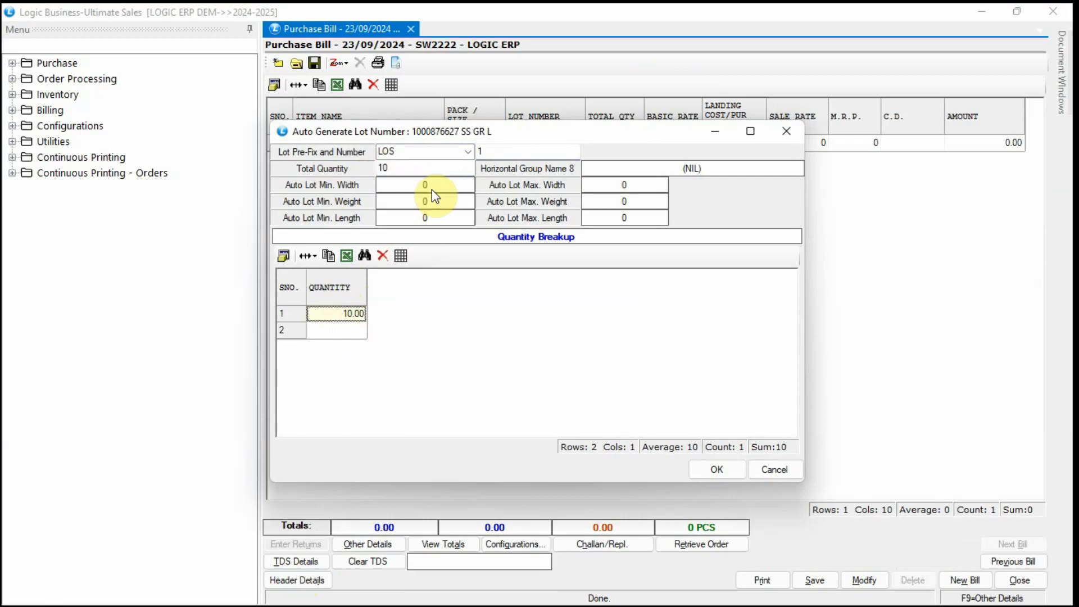
click(718, 470)
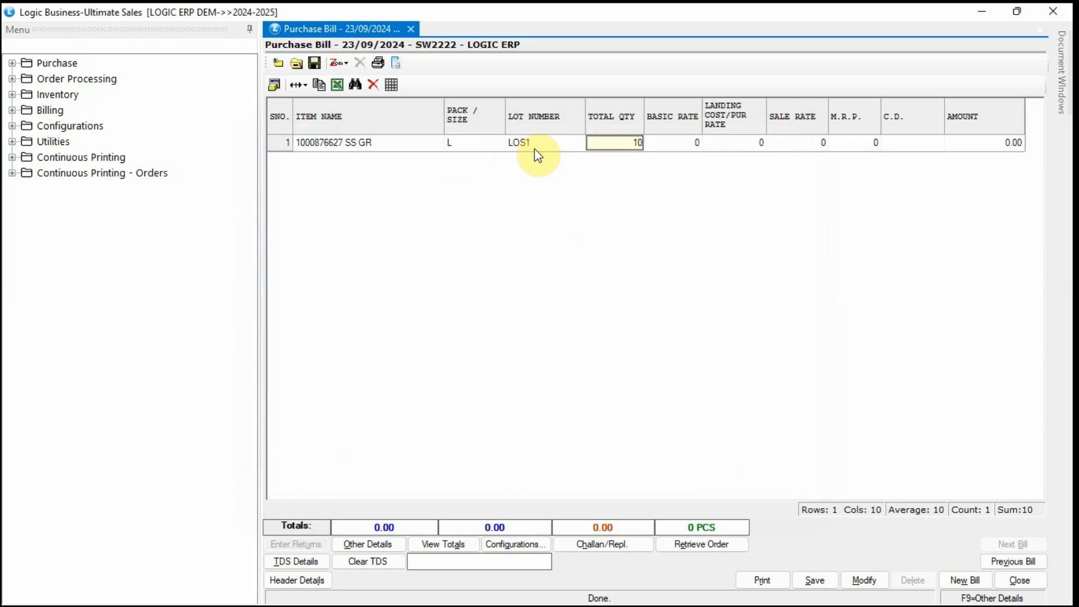
Give row 1 rate 799, sale rate and M.R.P. 1299, adding a size M row, then check lot LOS1.
key(Return)
text(799)
key(Return)
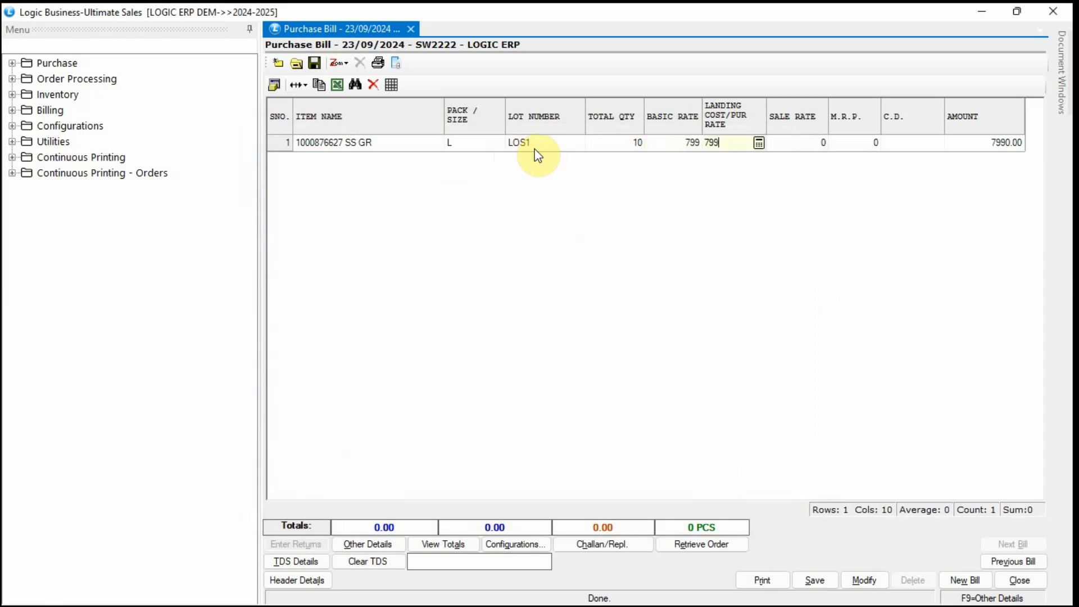
key(Return)
text(1299)
key(Return)
text(129)
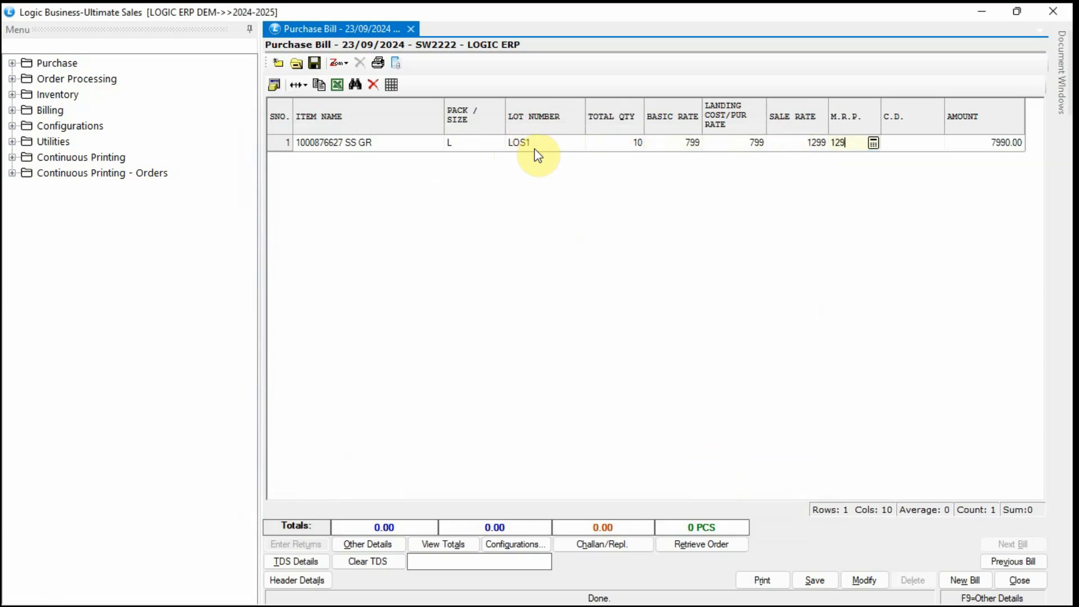
text(9)
key(Return)
key(Return)
key(Return)
key(Return)
key(Return)
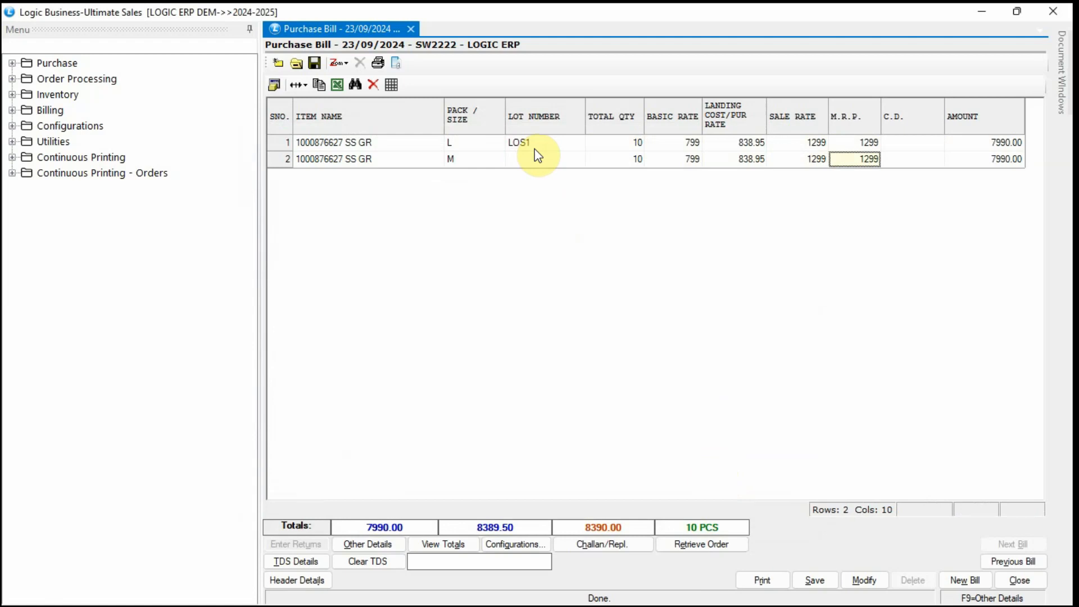
key(Left)
key(Left)
click(535, 148)
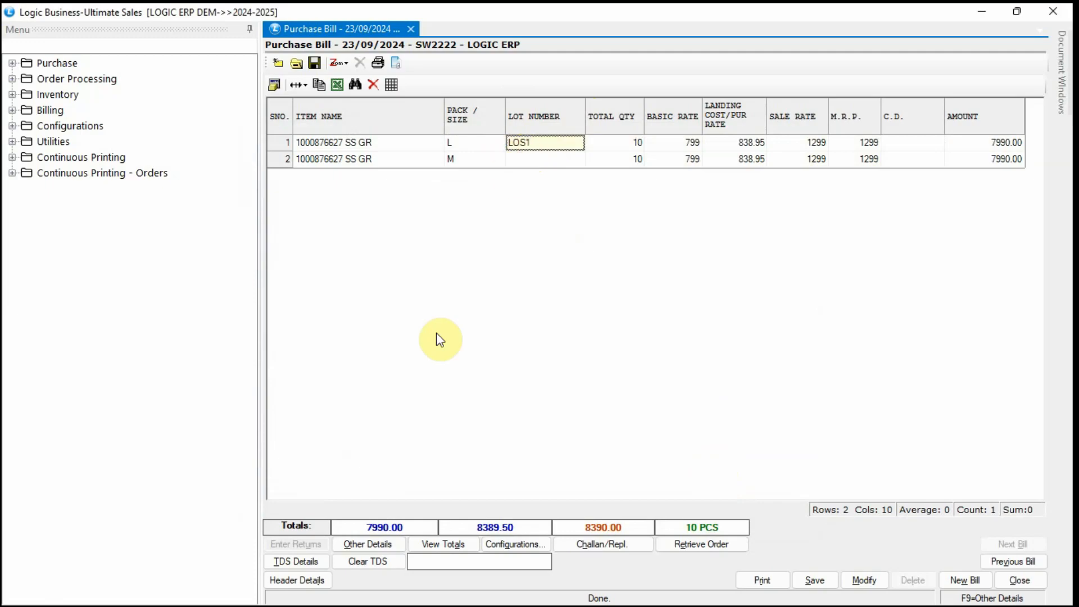
Set Lot Number As to Serial No. Entry and Create New Lots to Maintain Each Pcs Track, then save.
click(306, 580)
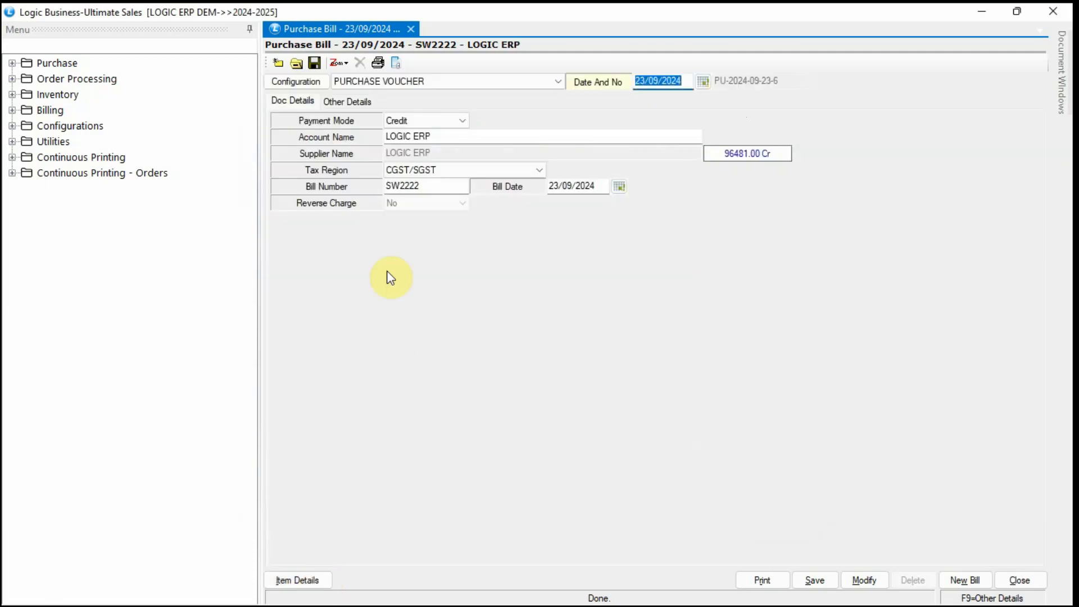
click(302, 84)
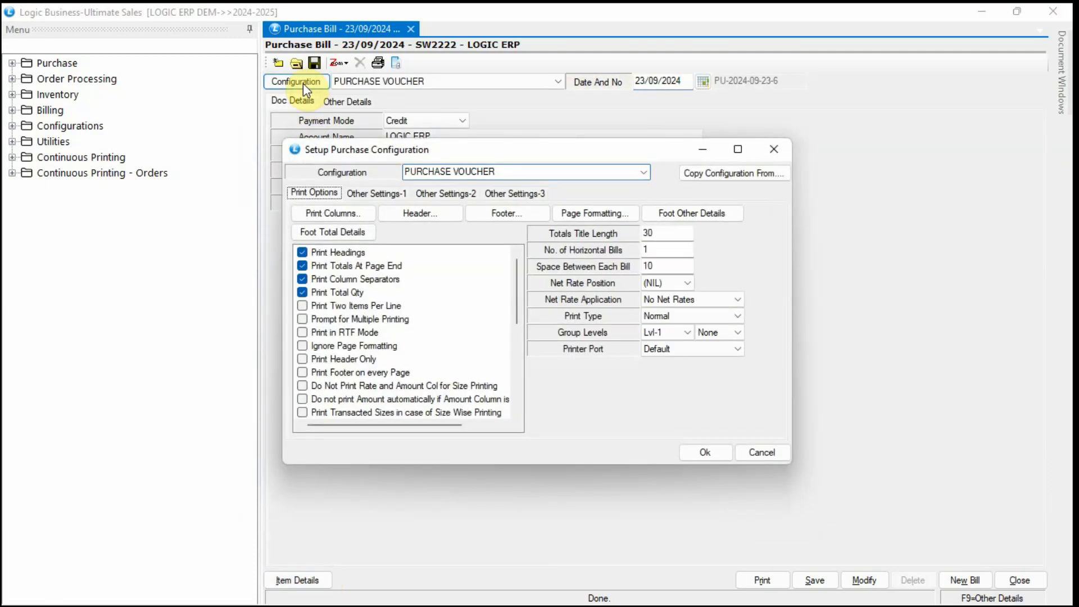
click(462, 193)
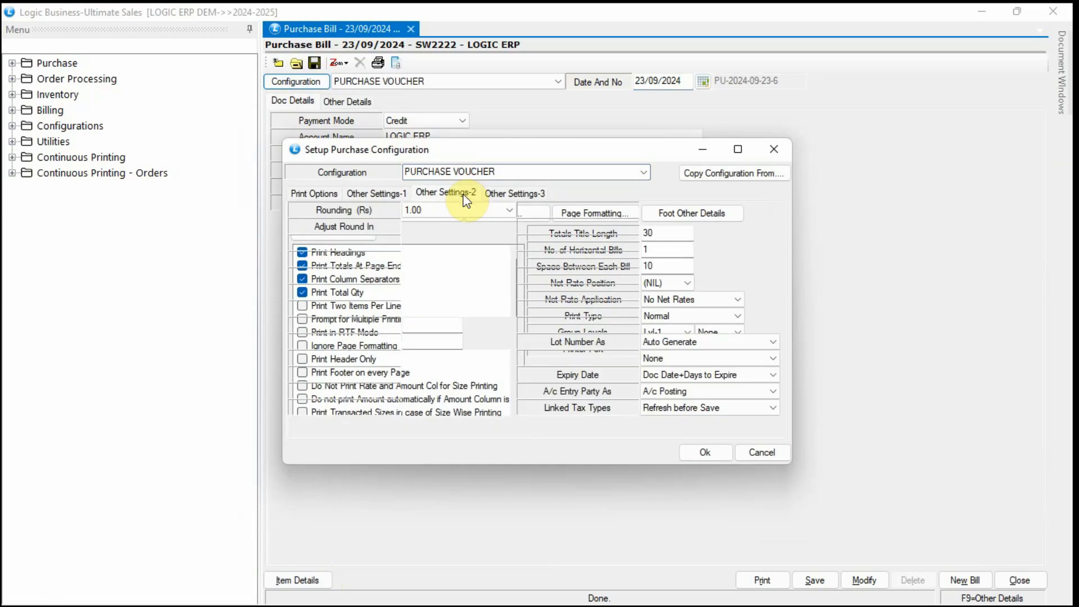
click(719, 343)
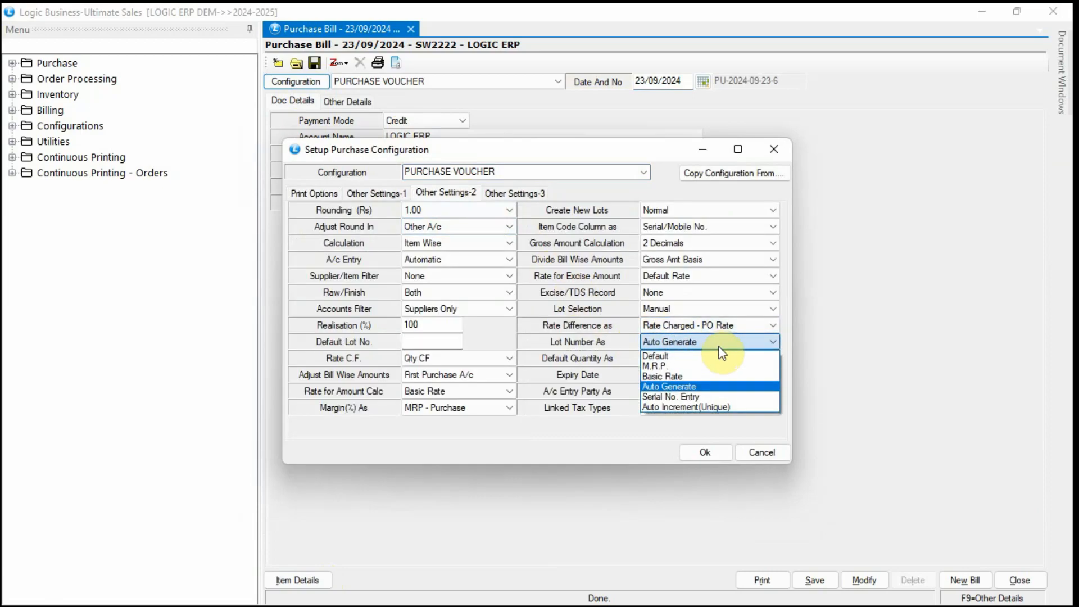
click(742, 397)
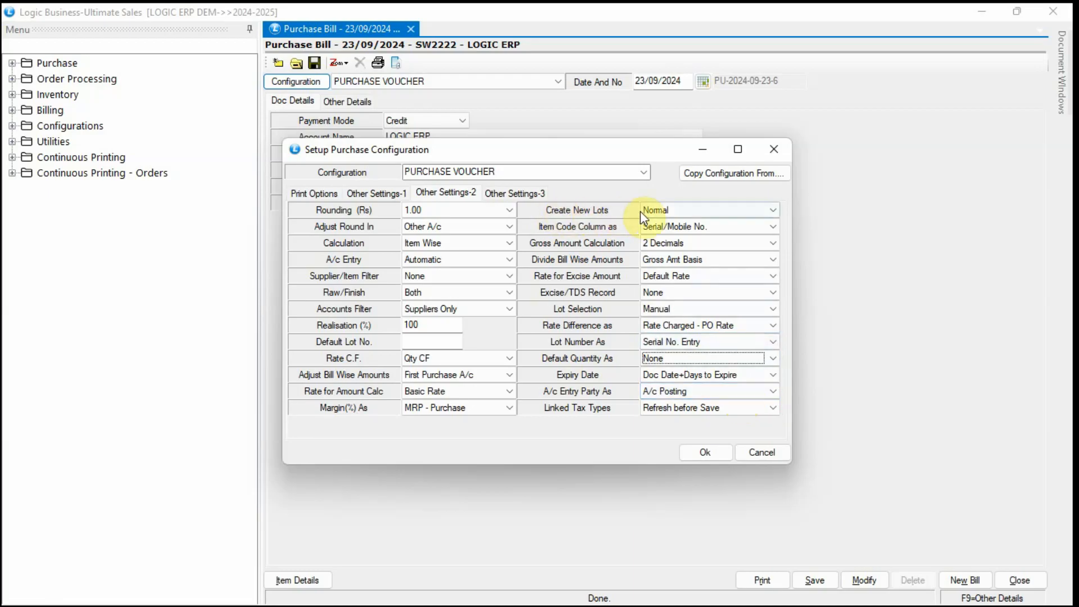
click(759, 211)
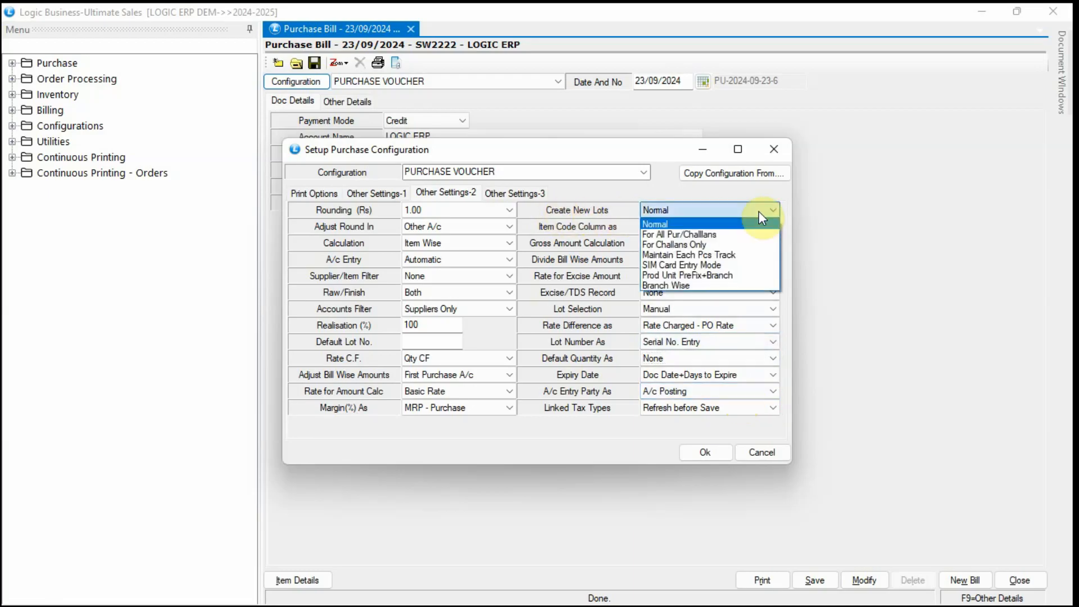
click(763, 256)
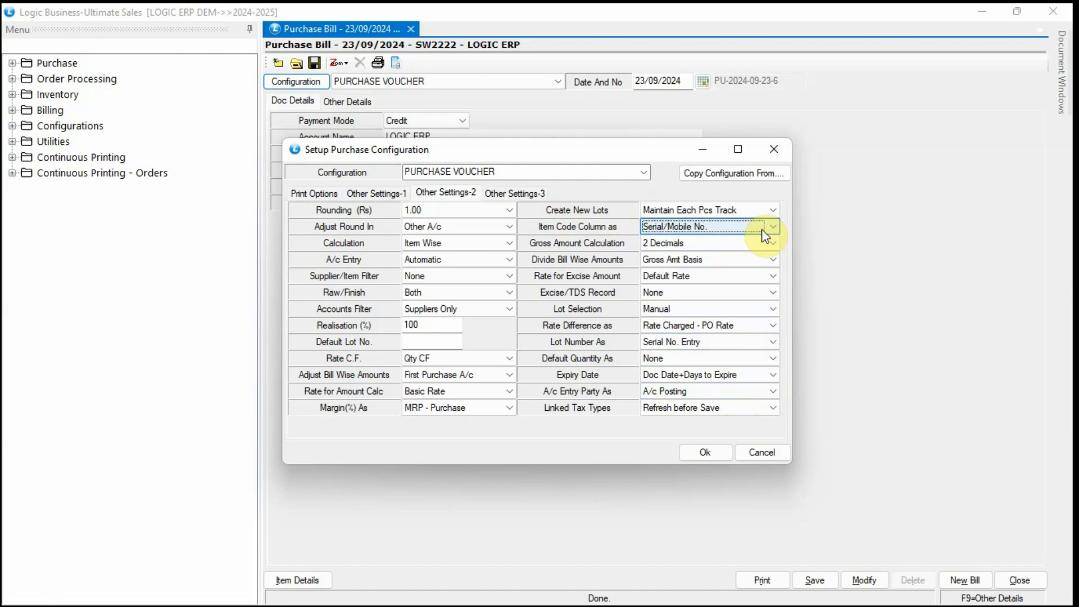
click(711, 455)
click(513, 366)
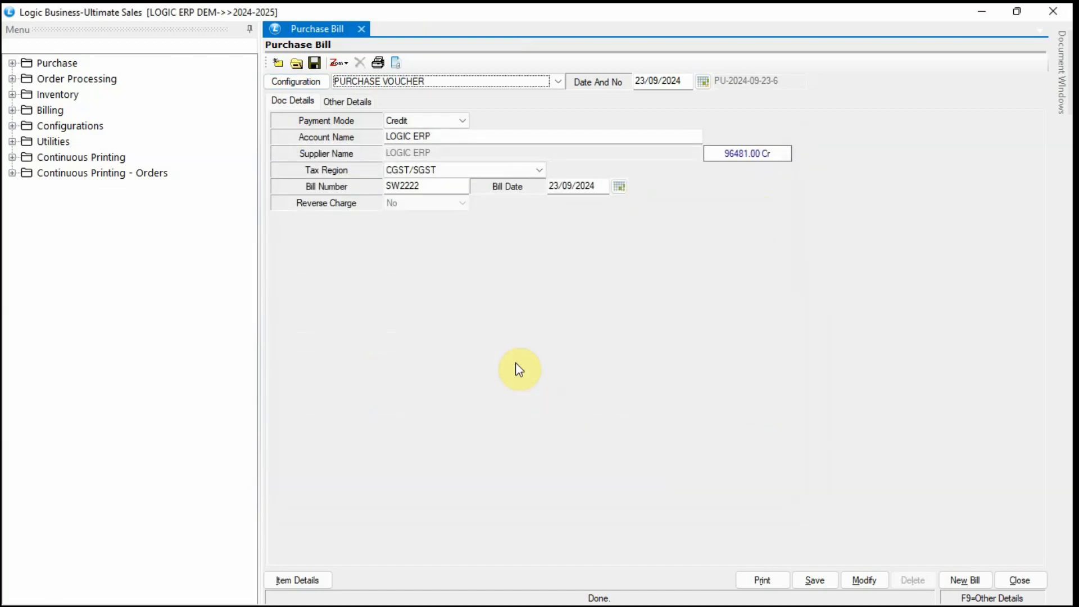
Discard the current bill and start a new one from LOGIC ERP with bill number S32WWW2.
click(965, 580)
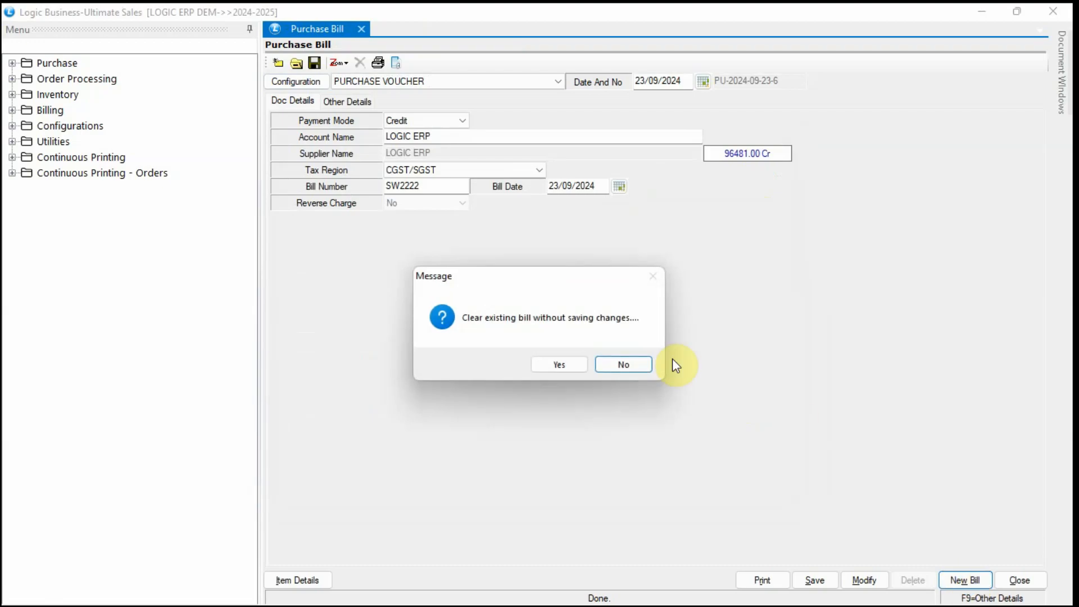
click(566, 364)
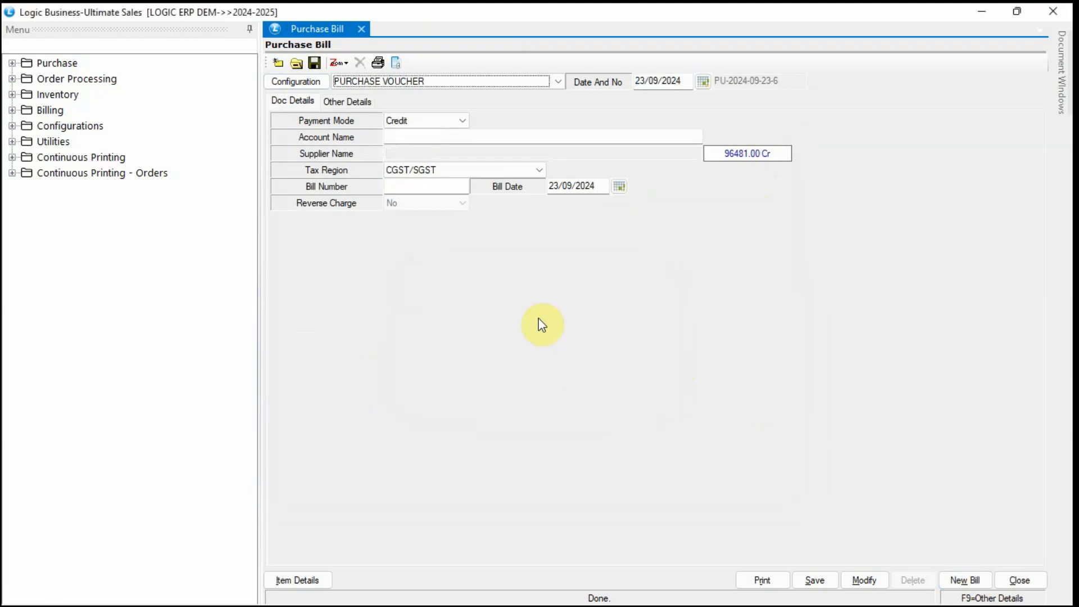
click(410, 138)
text(LOGI)
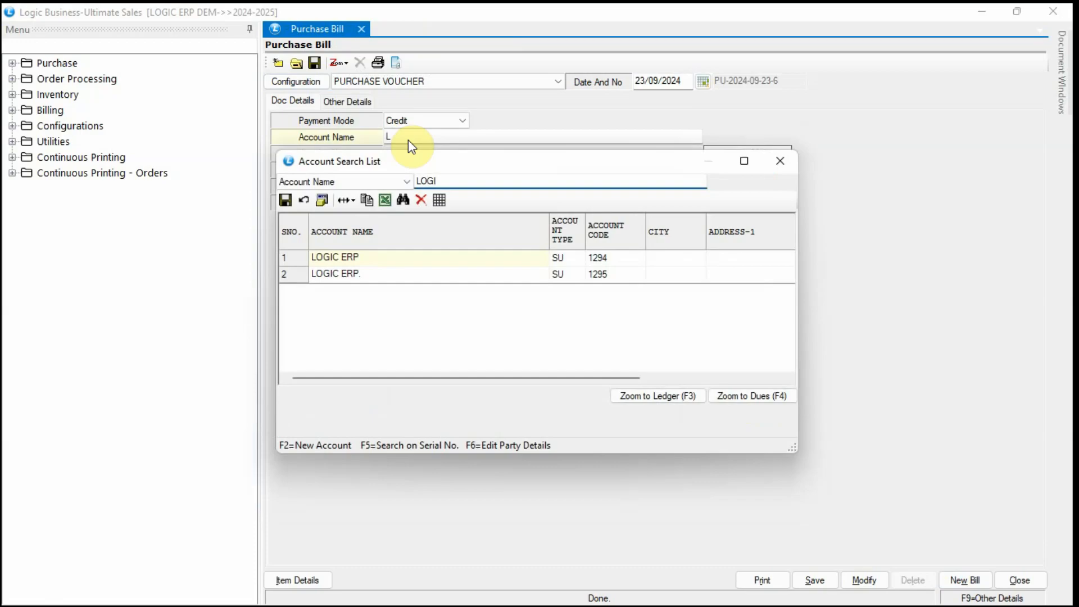
key(Return)
key(Return)
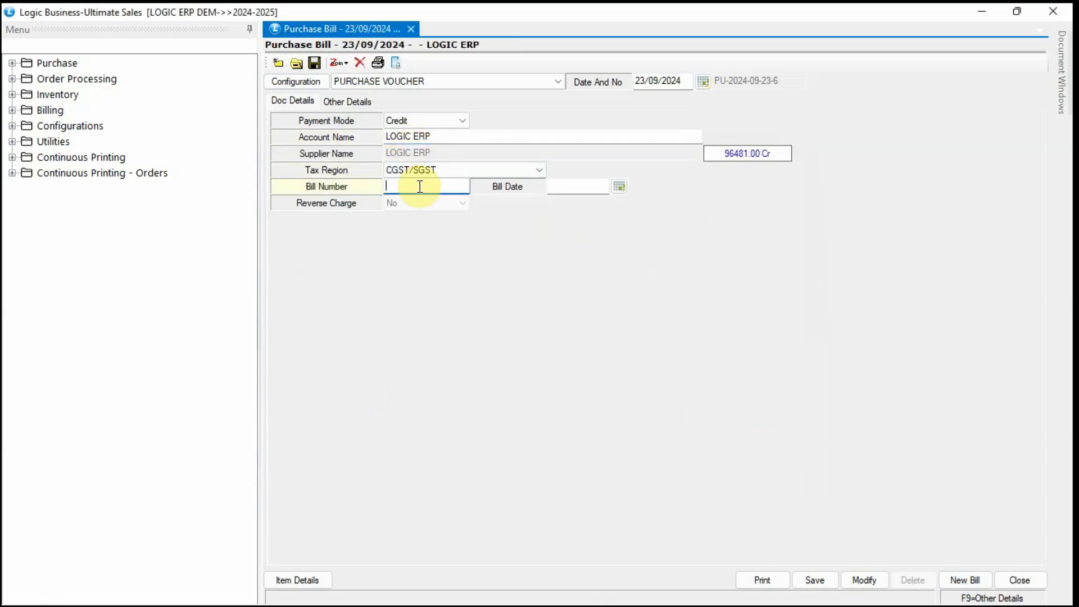
text(S32WWW2)
Date the bill 23/09/2024 and go to its item lines.
click(669, 79)
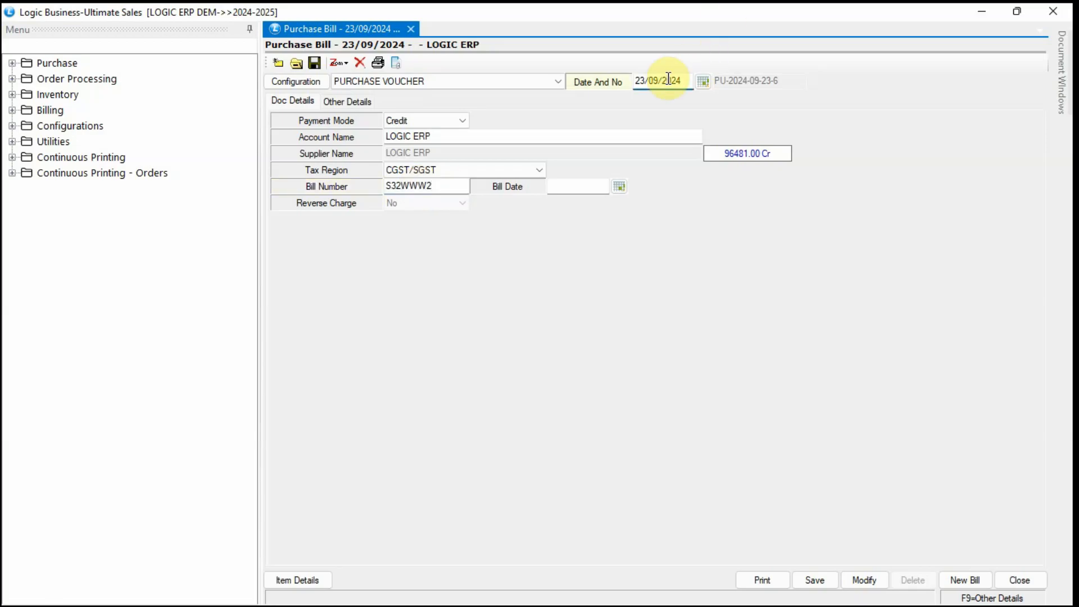
click(585, 186)
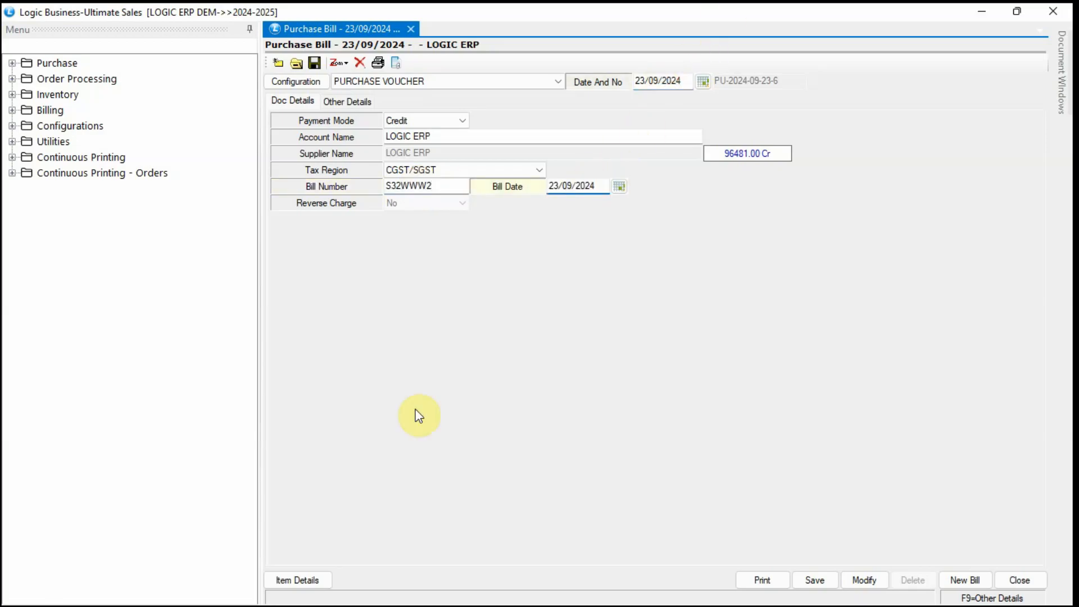
click(303, 582)
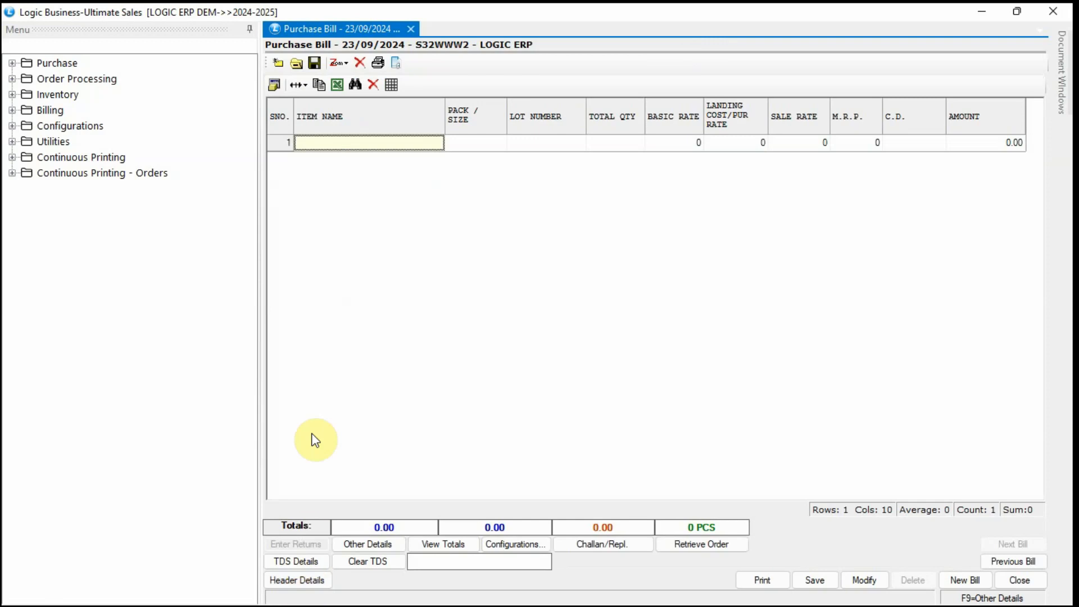
Add SAM M14 SIL to the bill as lot 55 with quantity 5.
text(S)
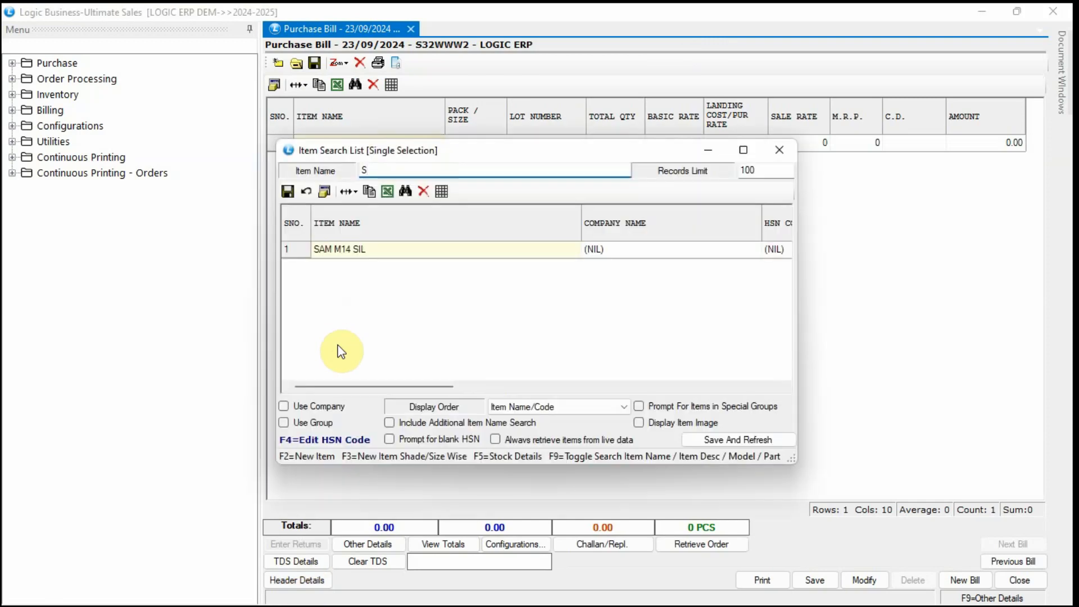
key(Return)
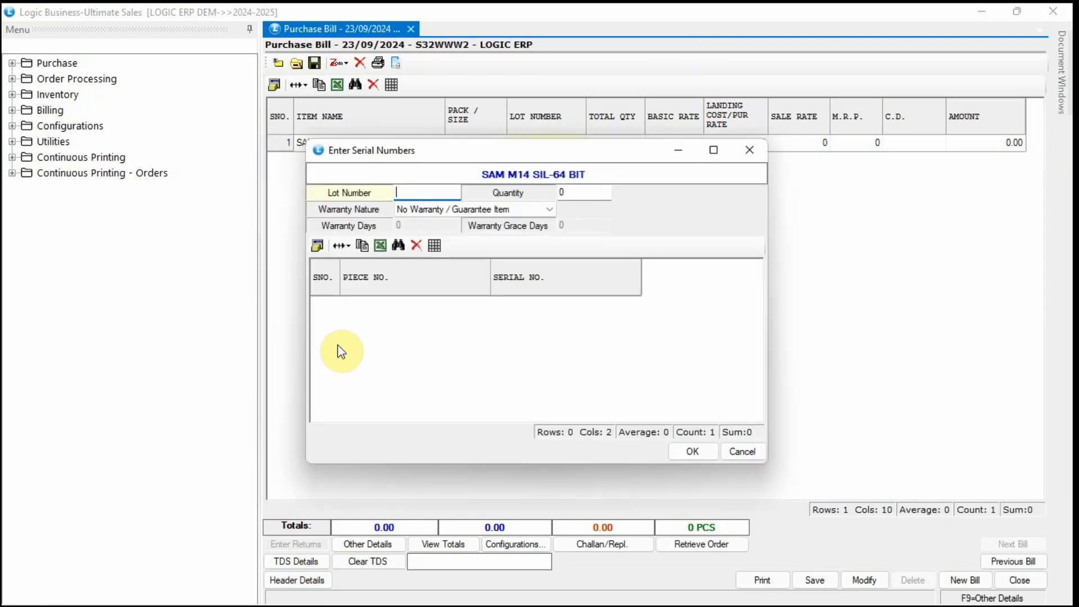
text(55)
key(Return)
text(5)
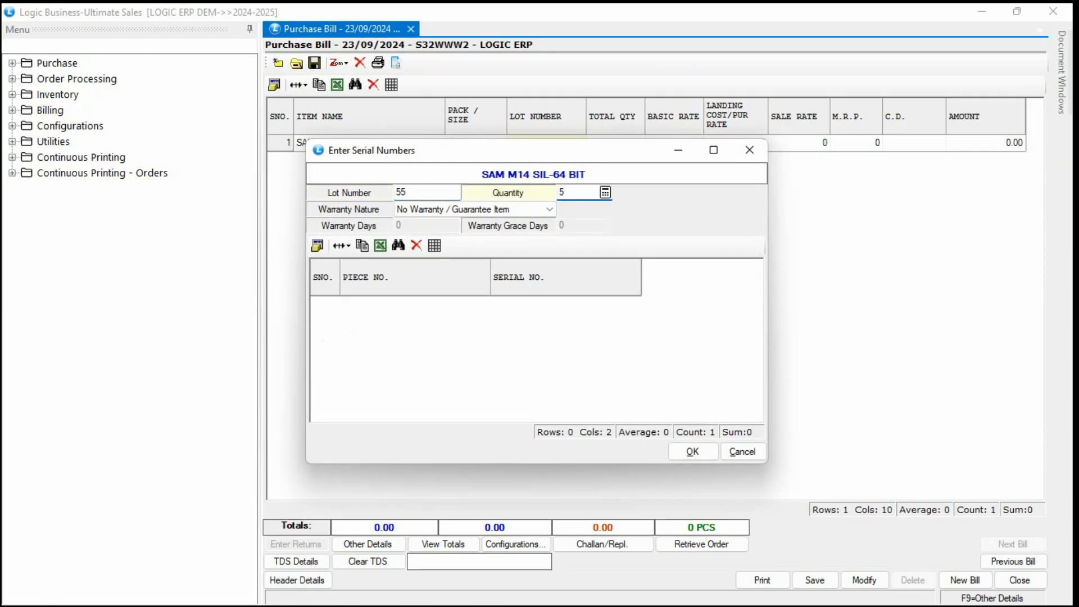
key(Return)
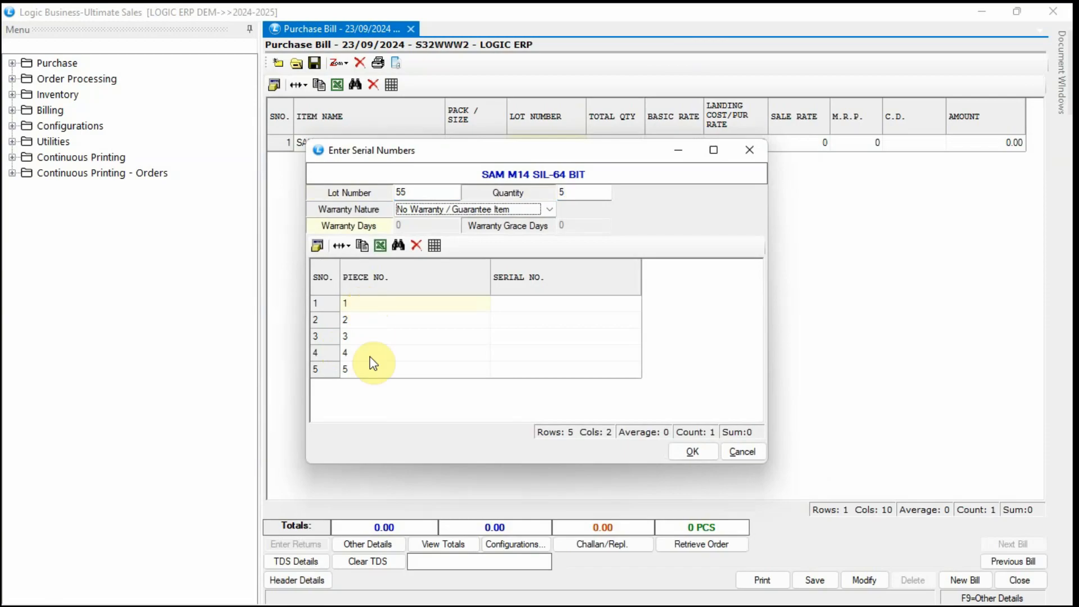
Enter serial numbers 89000001 through 89000005 for the five pieces and accept them.
click(516, 306)
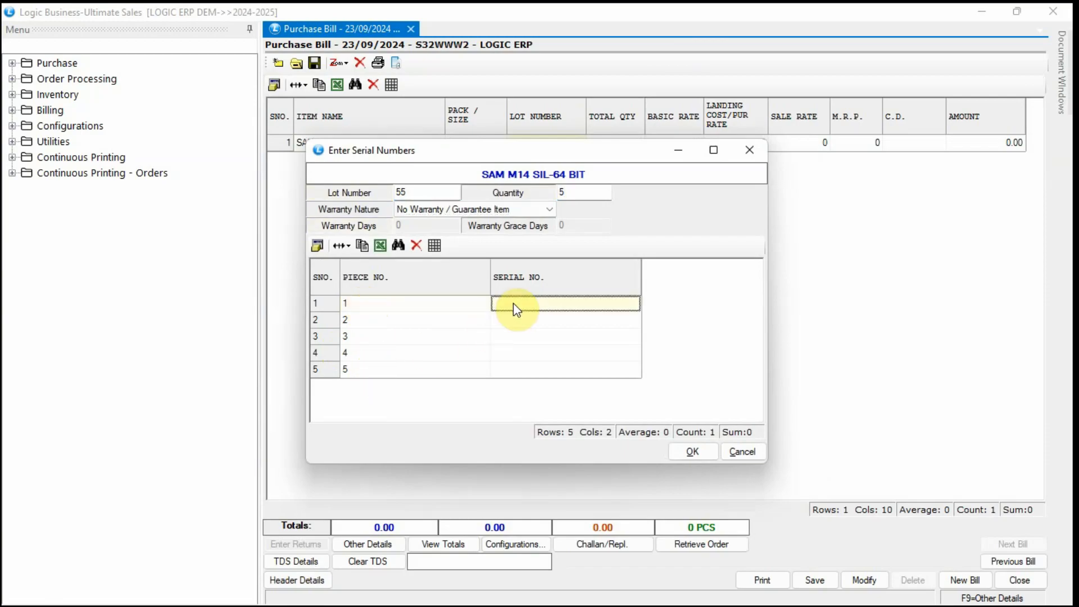
text(89000001)
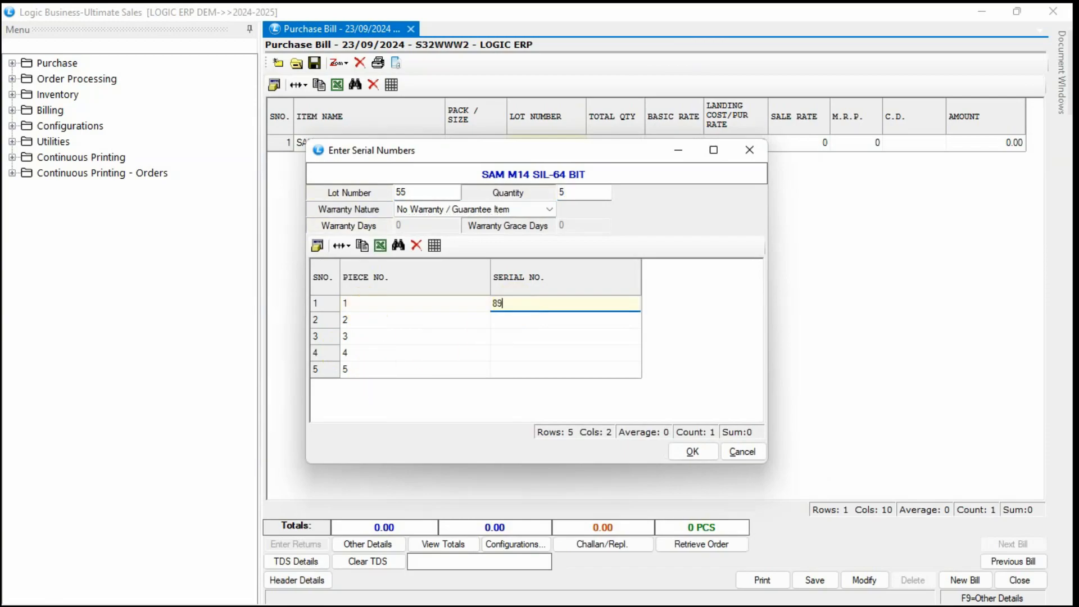
key(Return)
text(89000002)
key(Return)
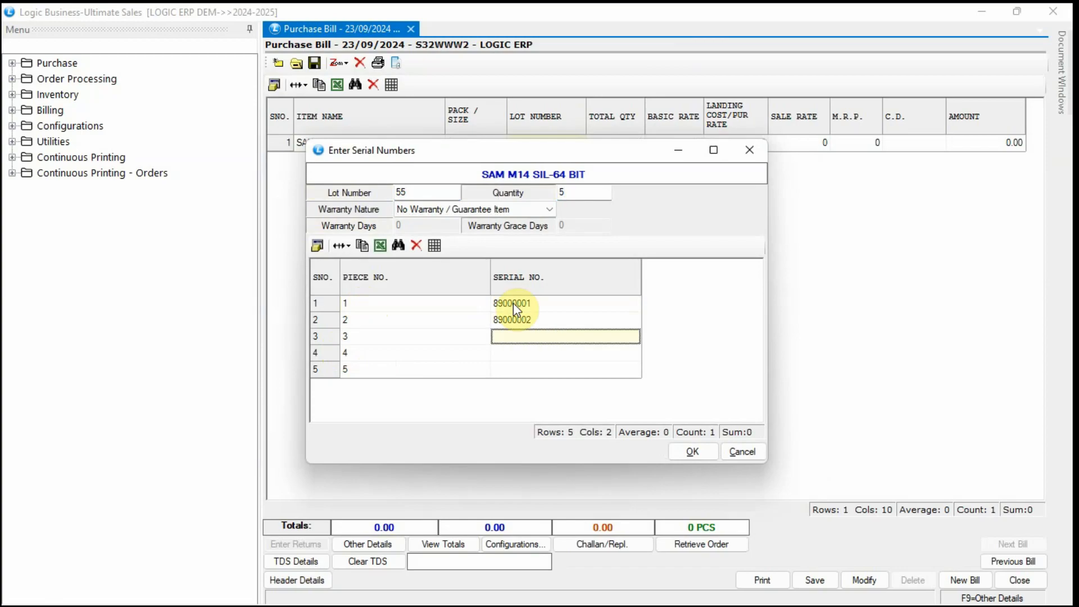
text(89000003)
key(Return)
key(Return)
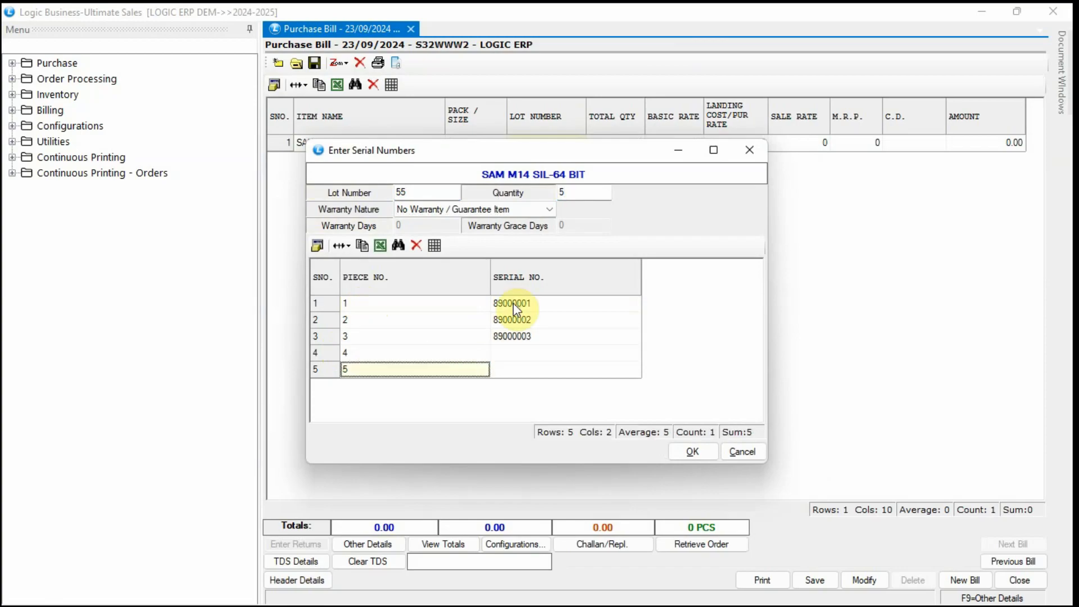
click(527, 353)
text(89)
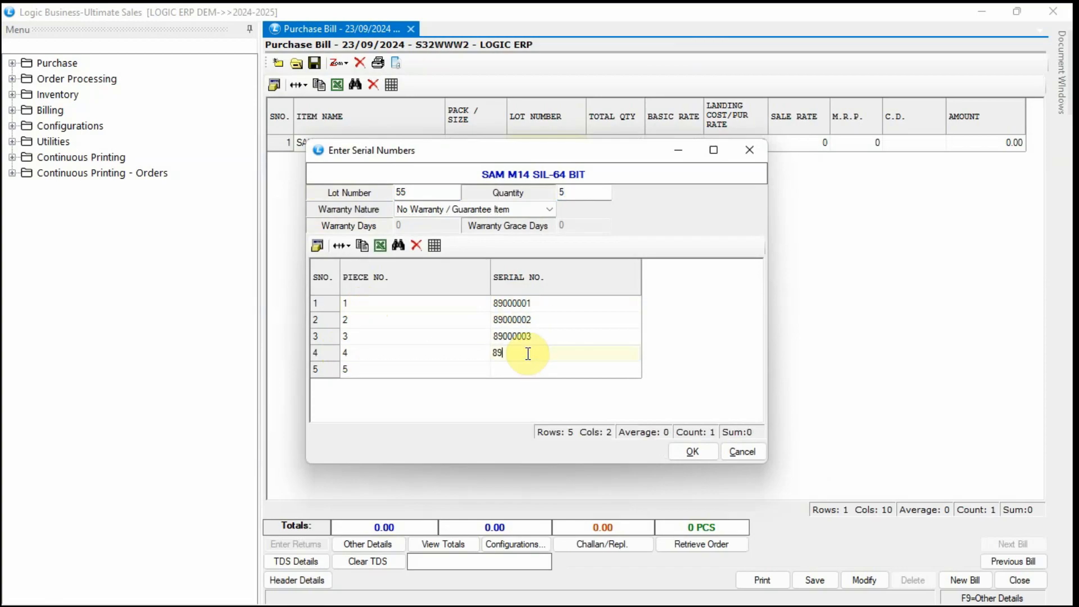
text(000004)
key(Return)
text(89000005)
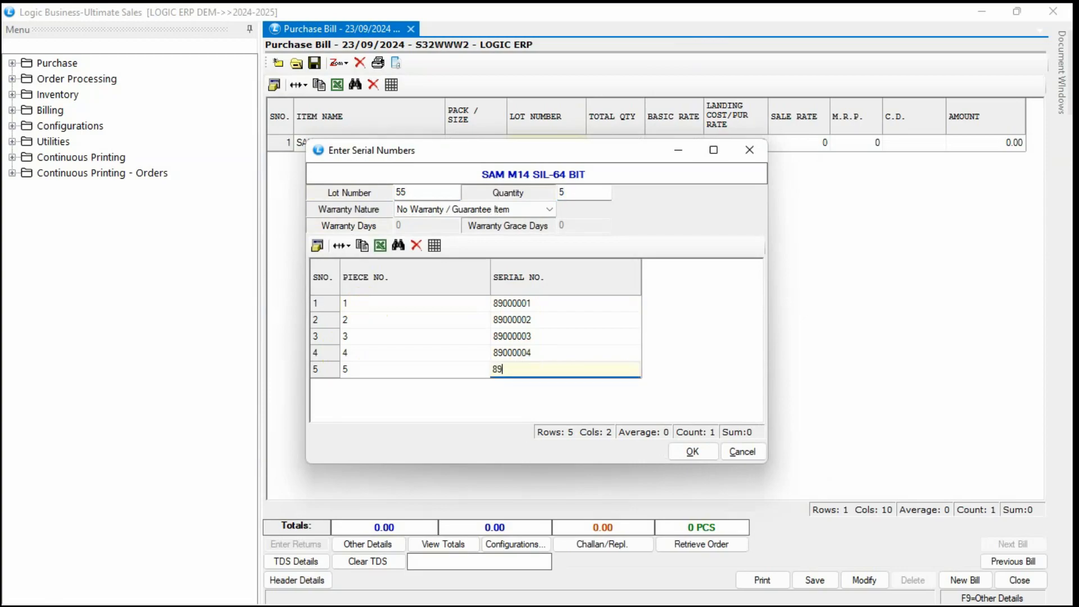
key(Return)
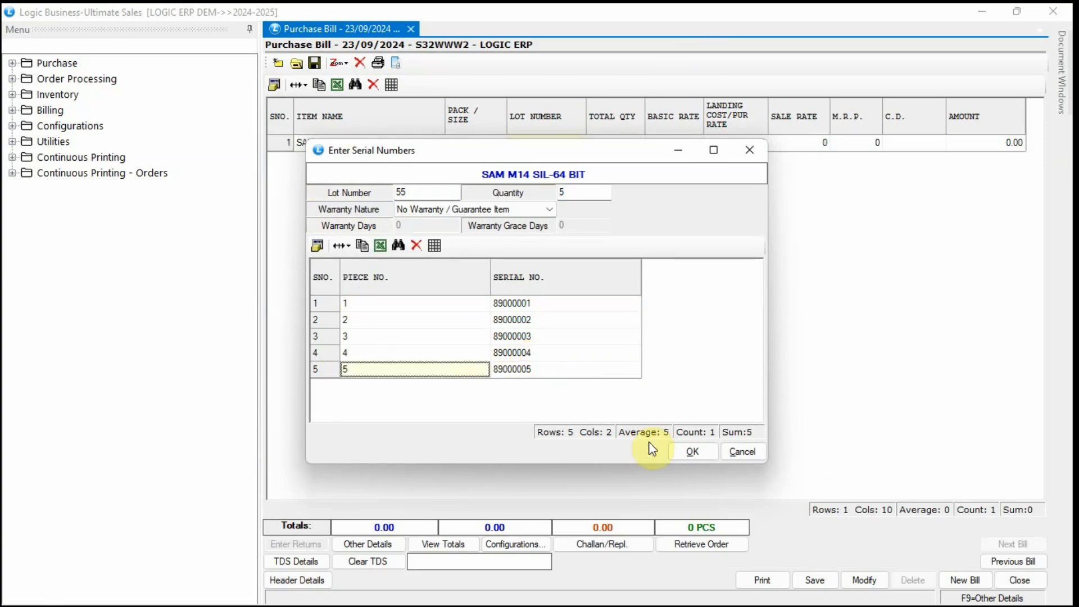
click(690, 451)
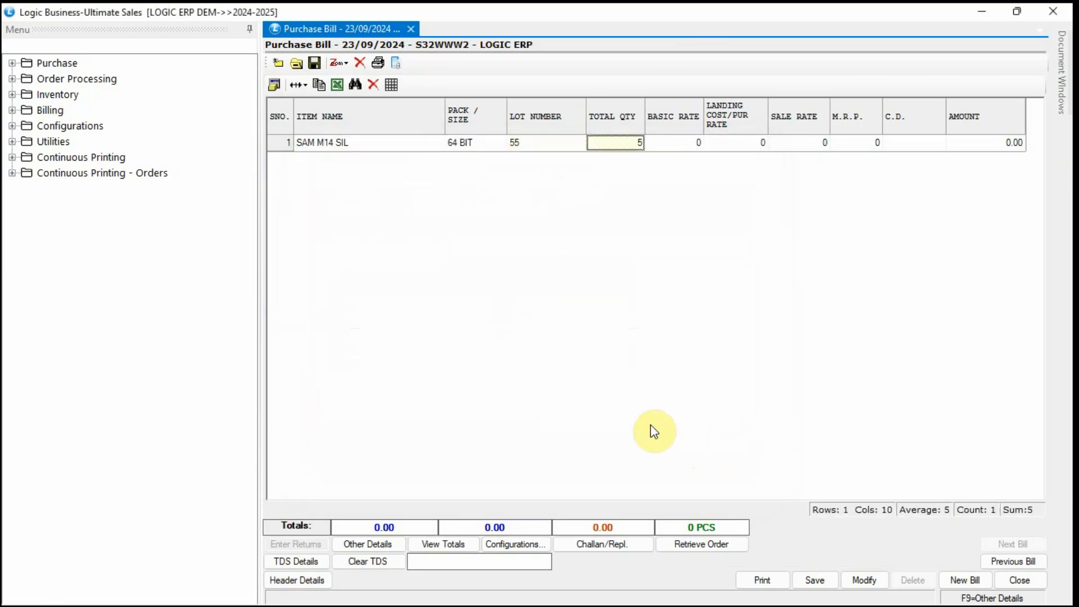
Give the SAM M14 SIL line a basic rate of 20500 and sale rate and M.R.P. of 27000.
key(Return)
text(20)
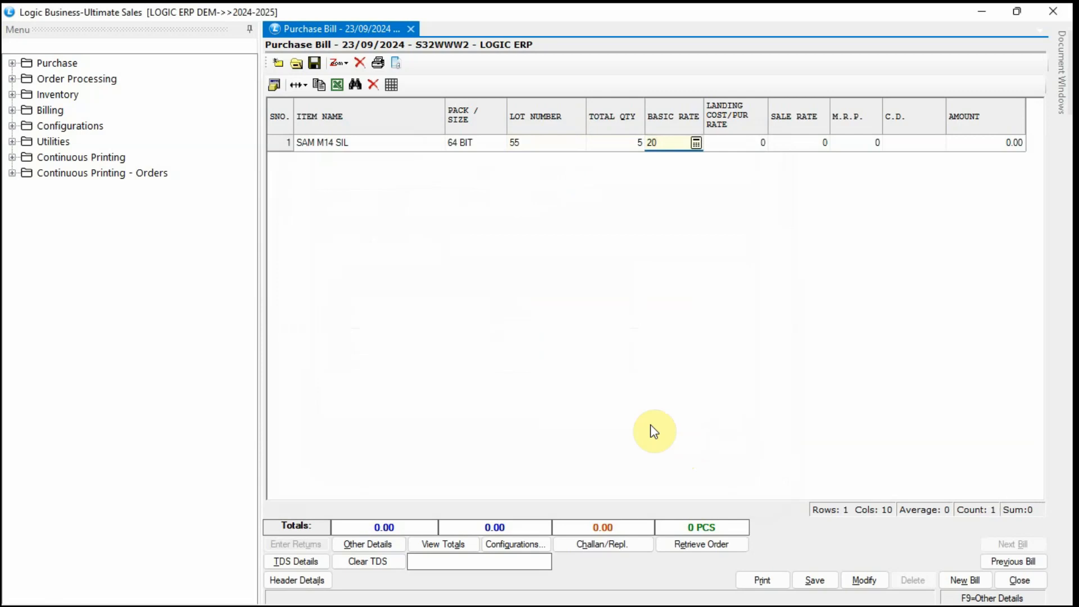
text(500)
key(Return)
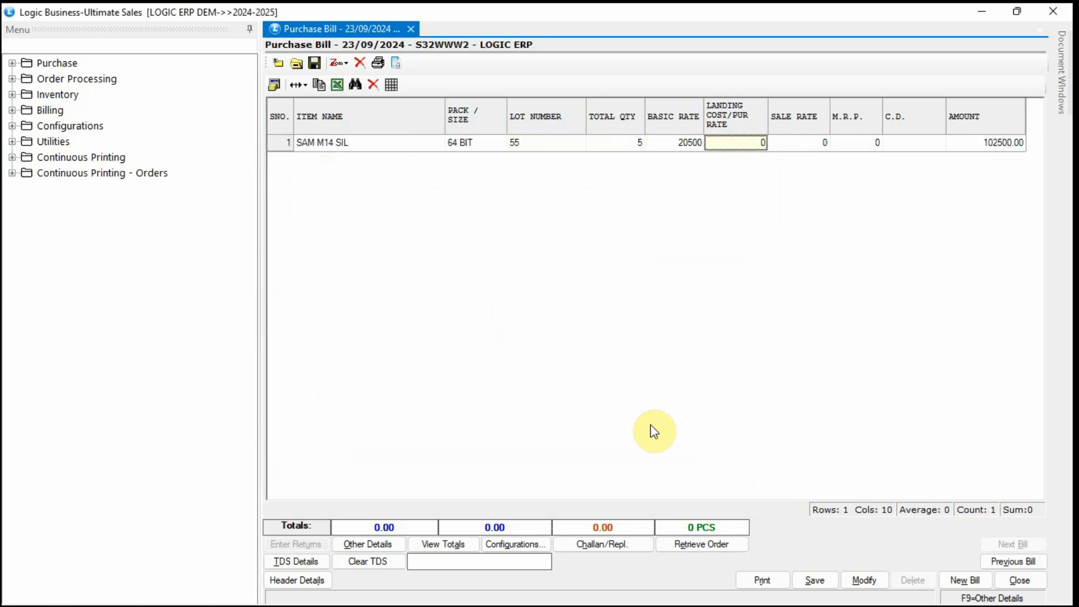
text(20500)
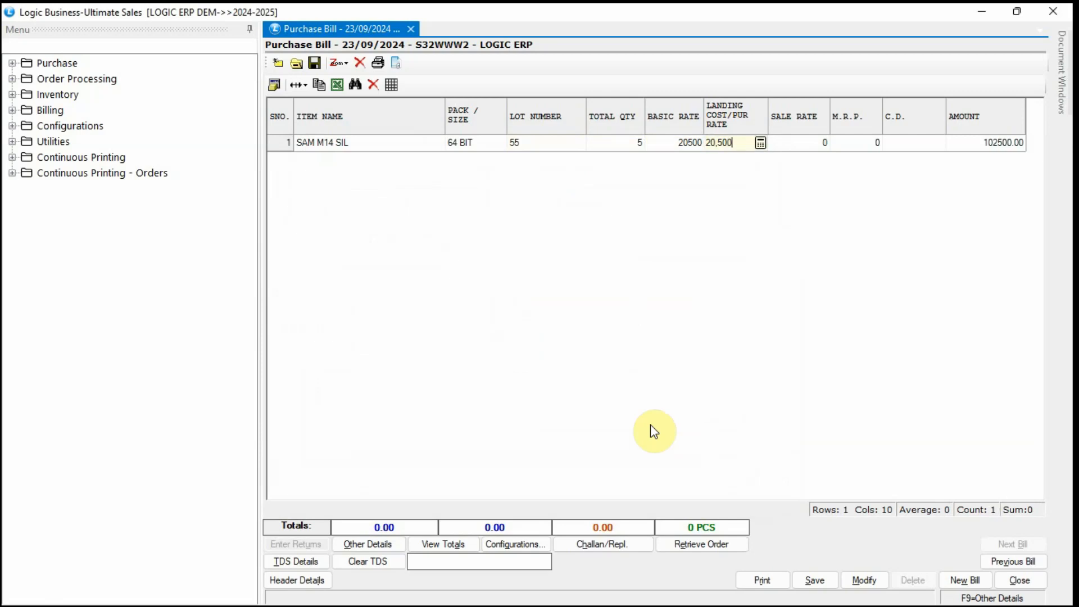
key(Return)
text(27)
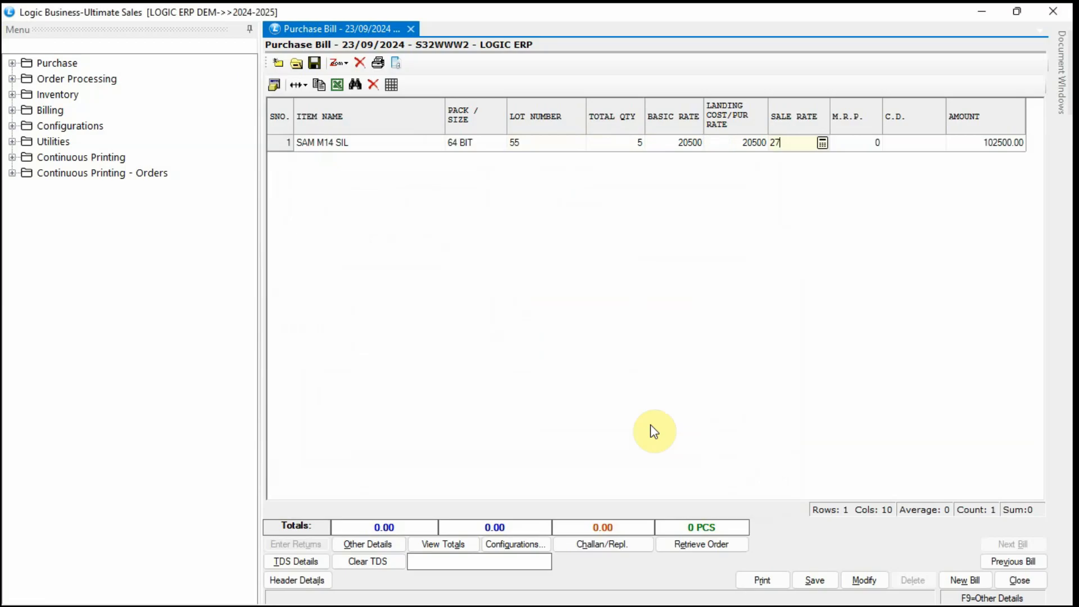
text(000)
key(Return)
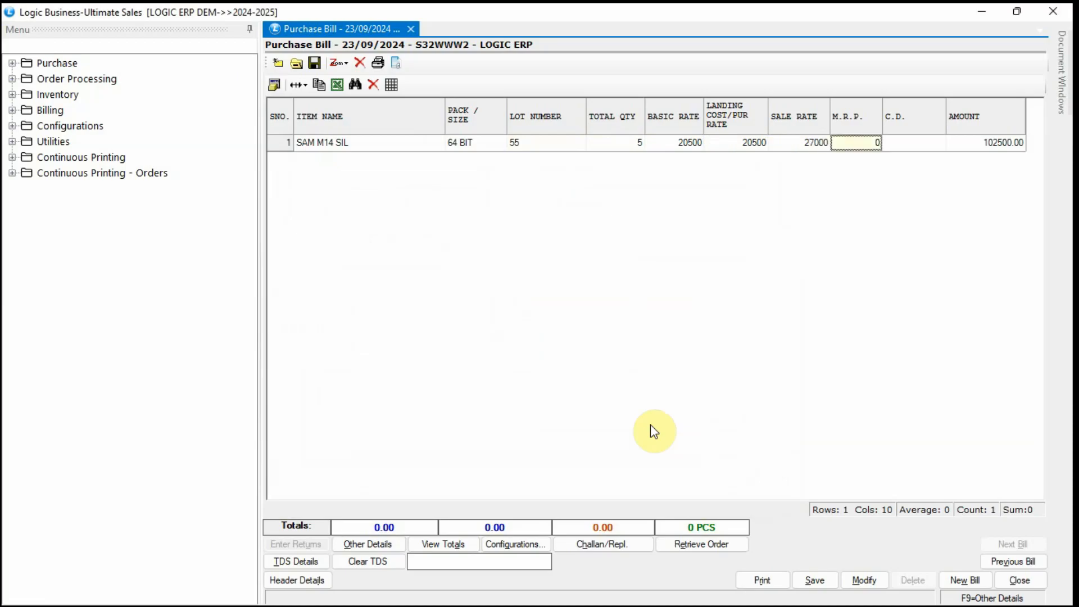
text(270000)
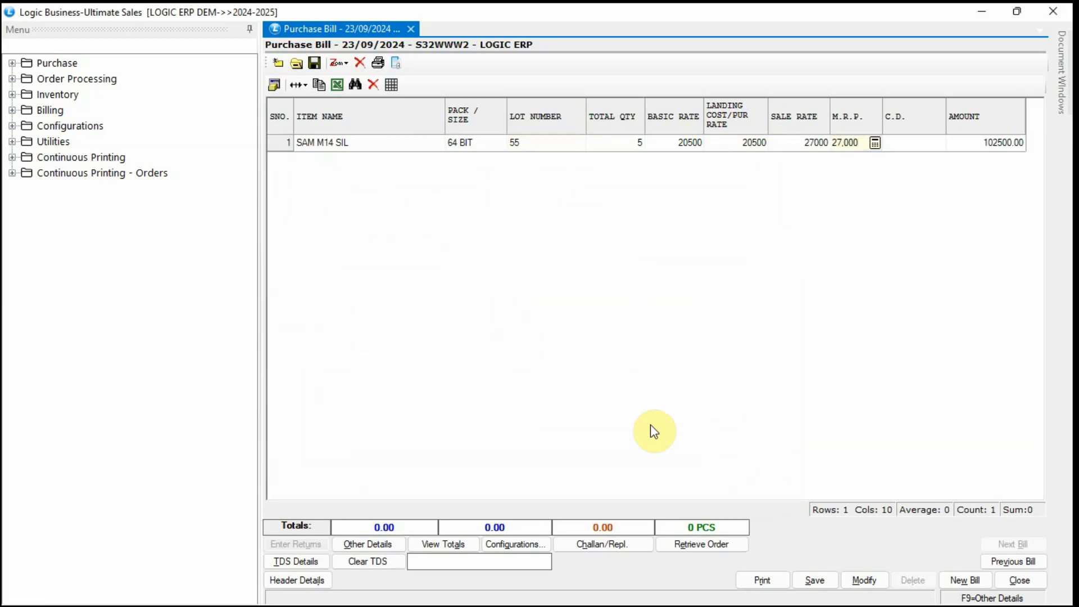
key(Return)
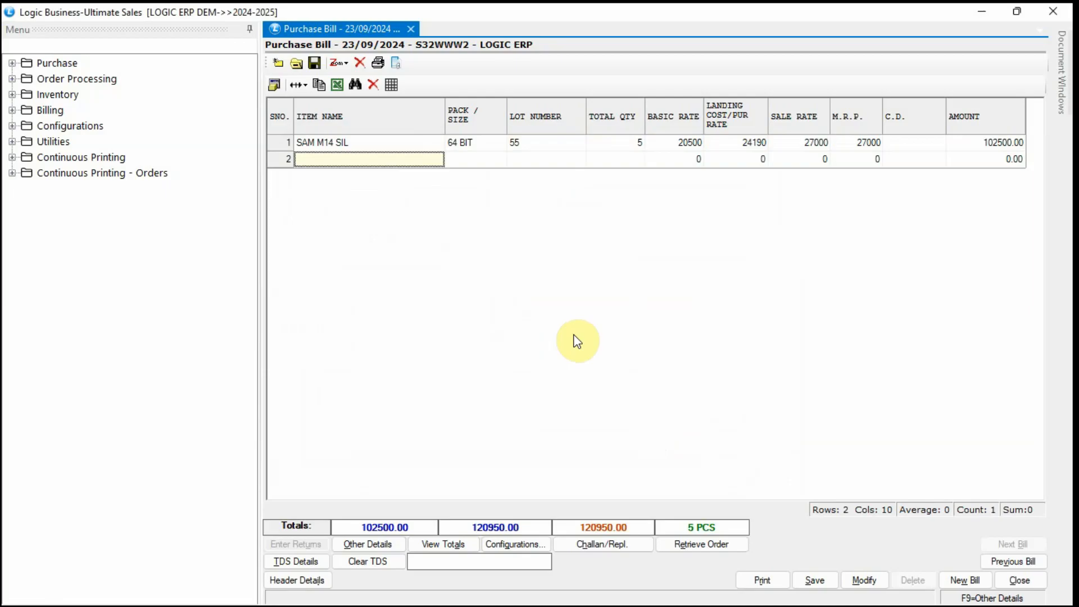
In the purchase voucher configuration, set Lot Number As to Auto Increment(Unique).
click(321, 581)
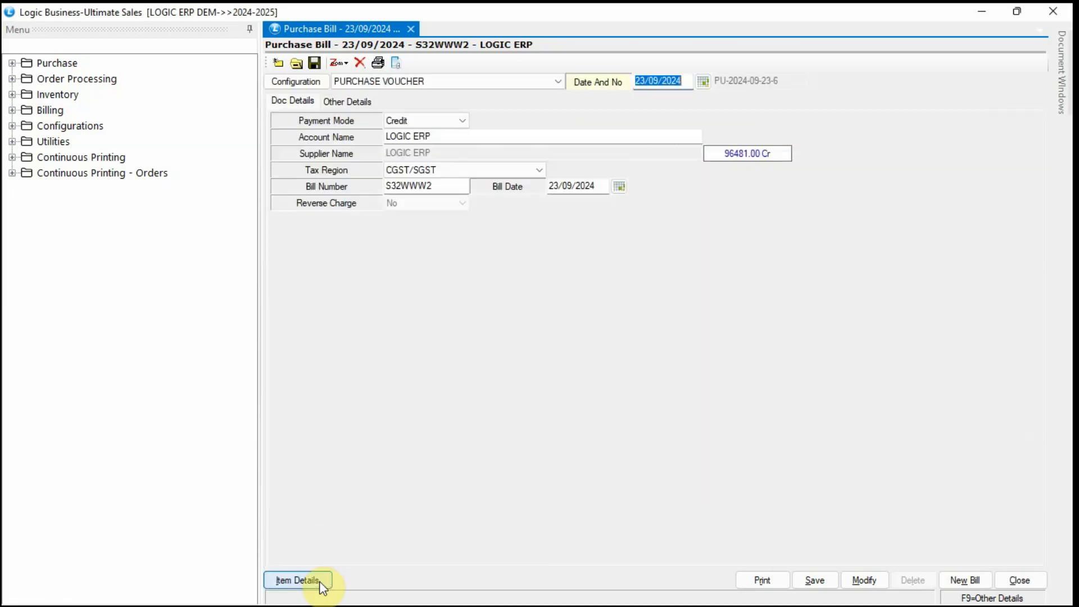
click(298, 79)
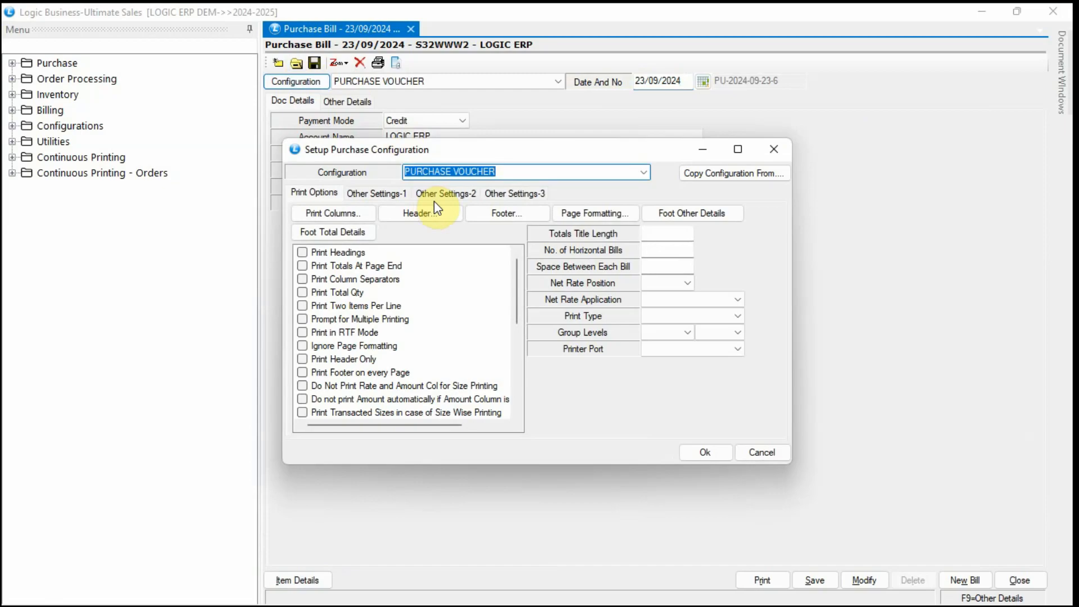
click(438, 195)
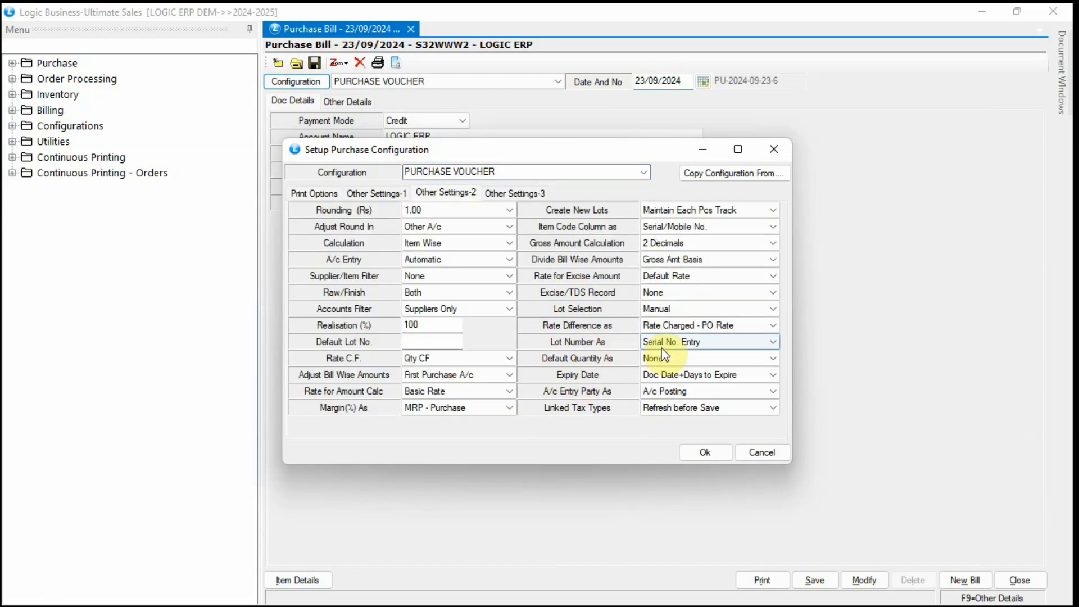
click(714, 343)
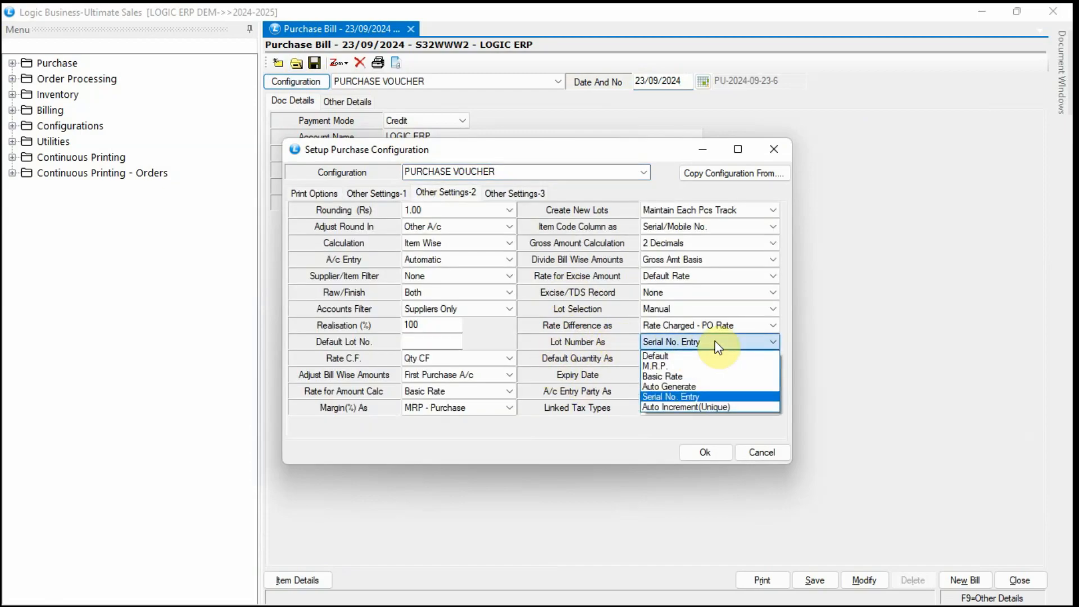
click(752, 415)
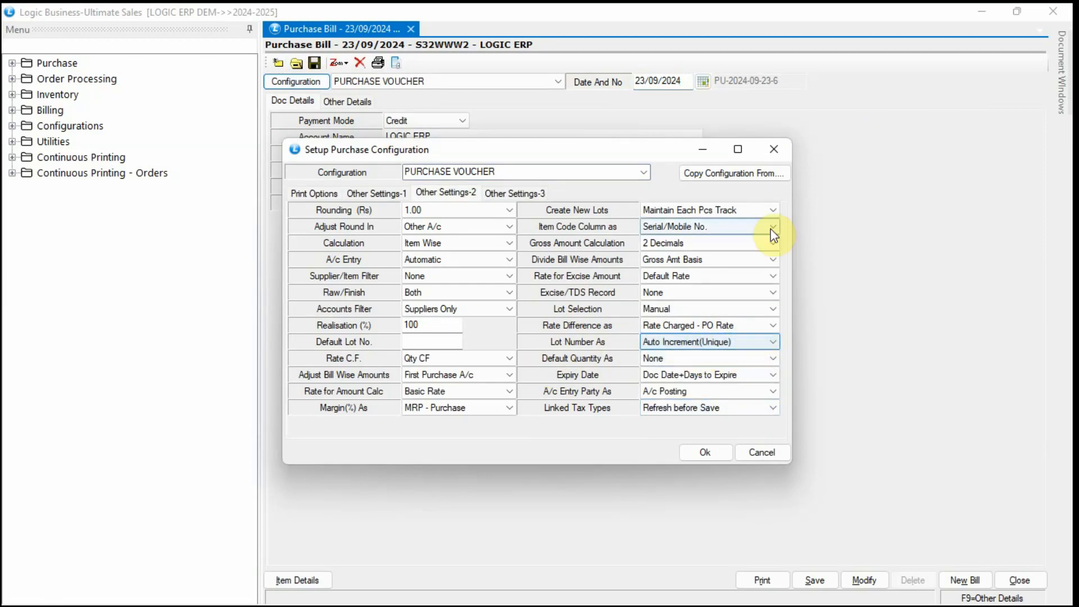
Set Create New Lots to Normal and save the configuration.
click(771, 208)
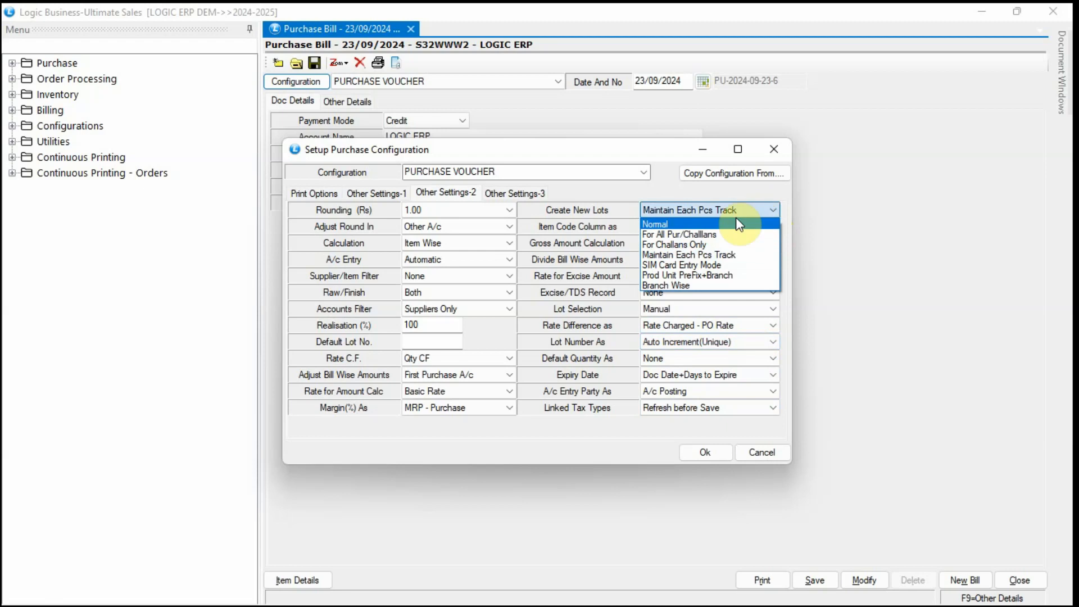
click(734, 229)
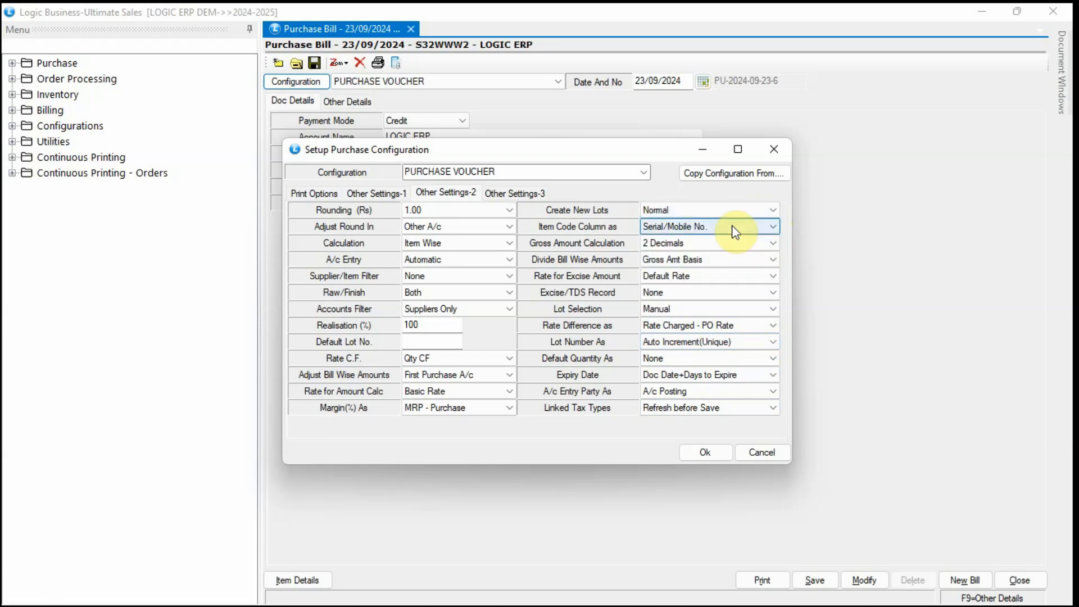
click(714, 452)
click(527, 370)
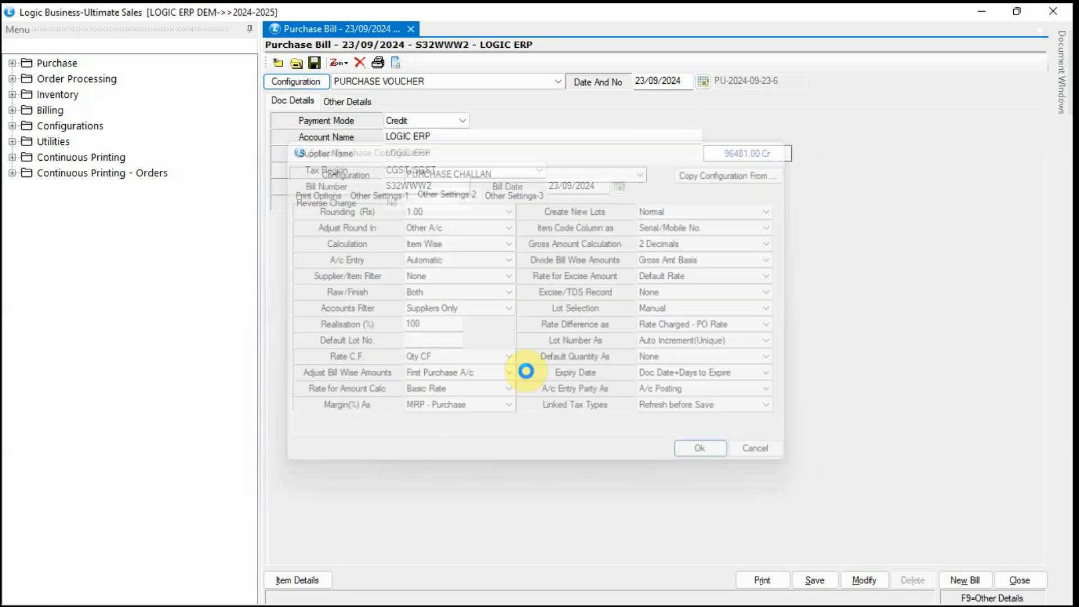
Discard the unsaved bill and start a new one from LOGIC ERP with bill number 56TFGV.
click(959, 578)
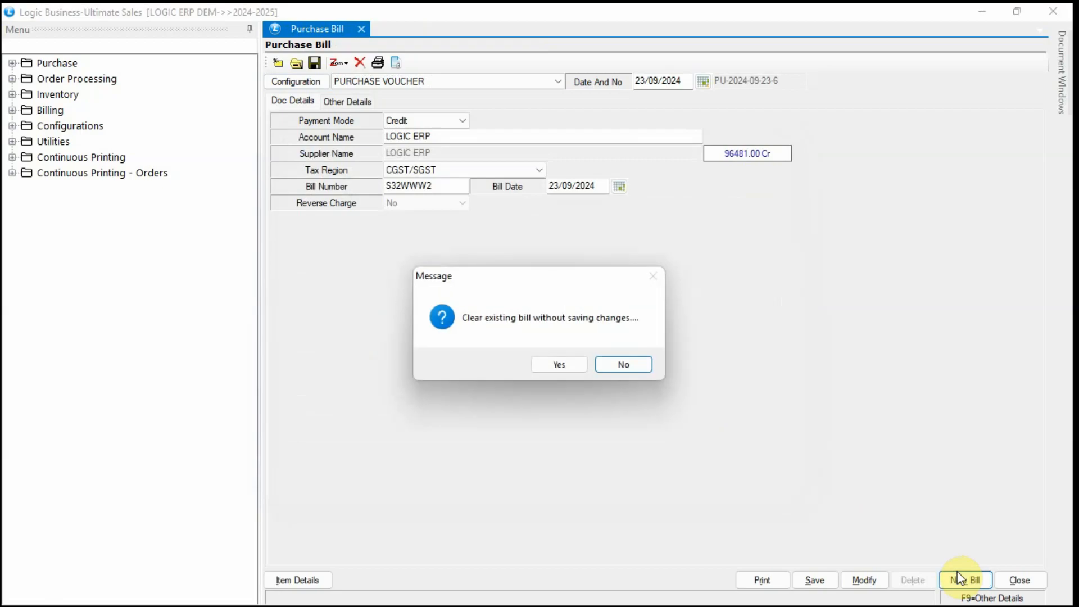
click(561, 365)
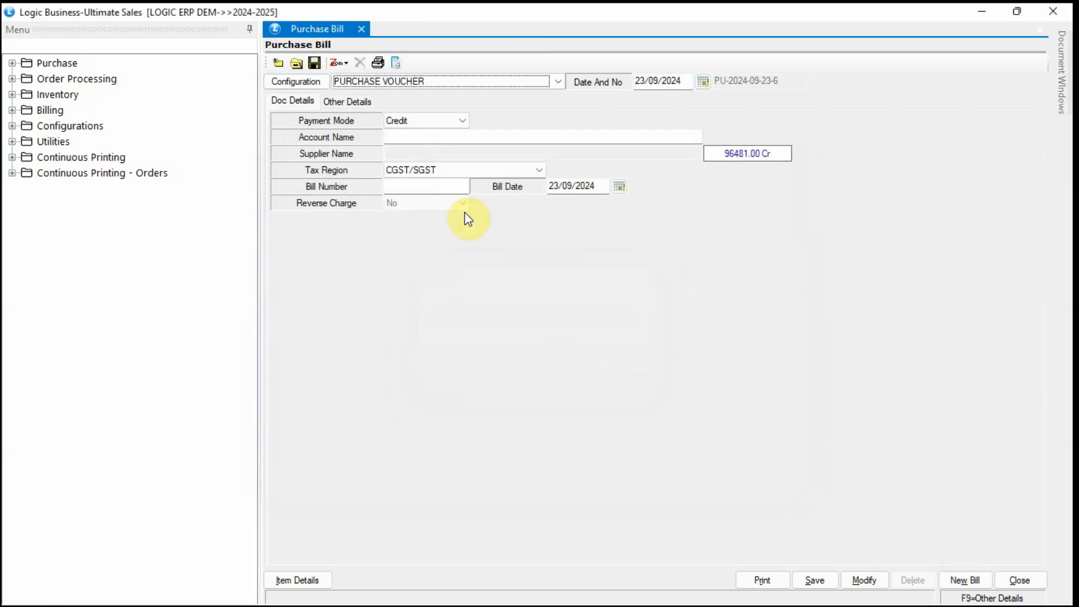
click(411, 137)
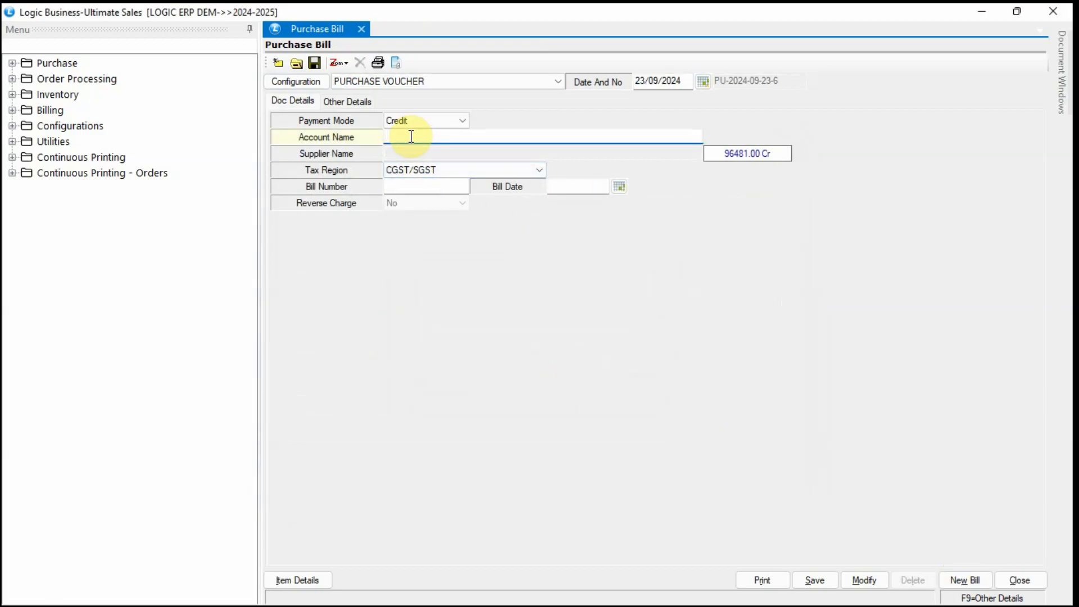
text(LOGIC)
key(Return)
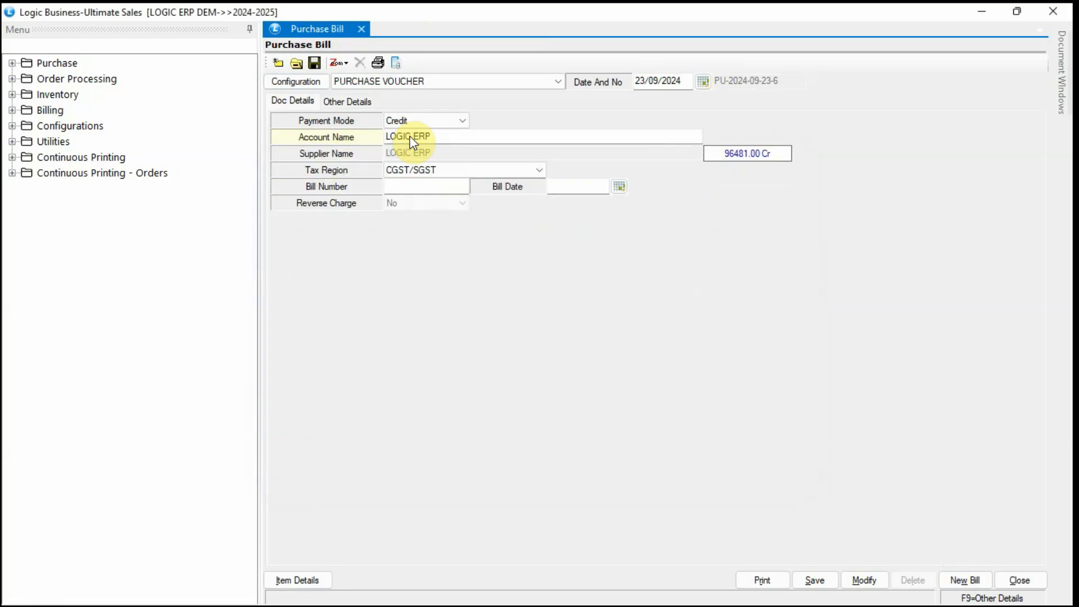
text(56TFGV)
key(Return)
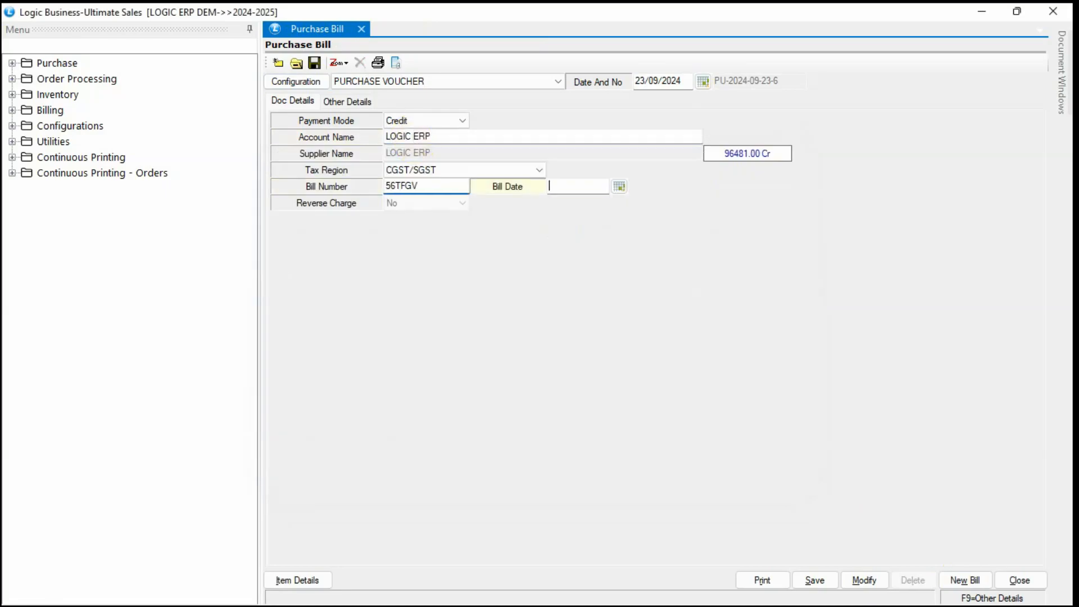
Date the bill 23/09/2024 and bring up its item entry grid.
click(660, 79)
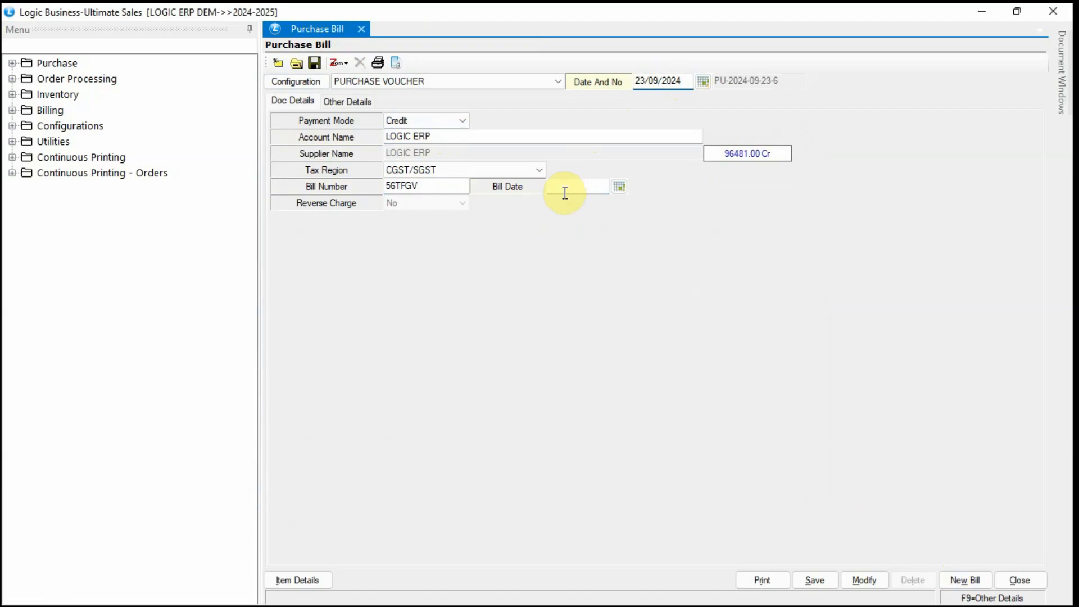
click(564, 193)
click(295, 580)
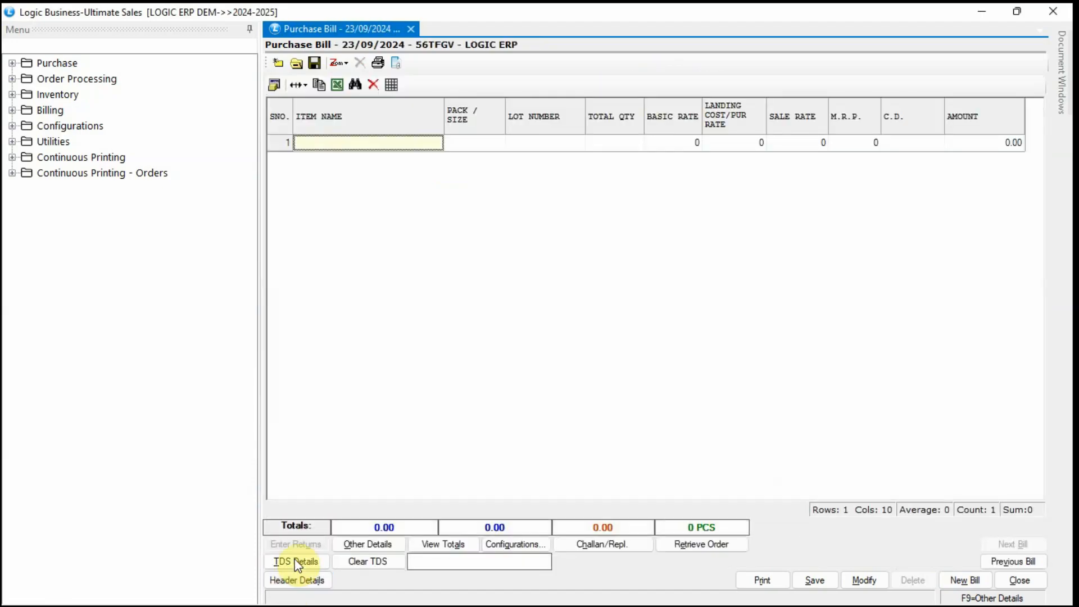
text(1)
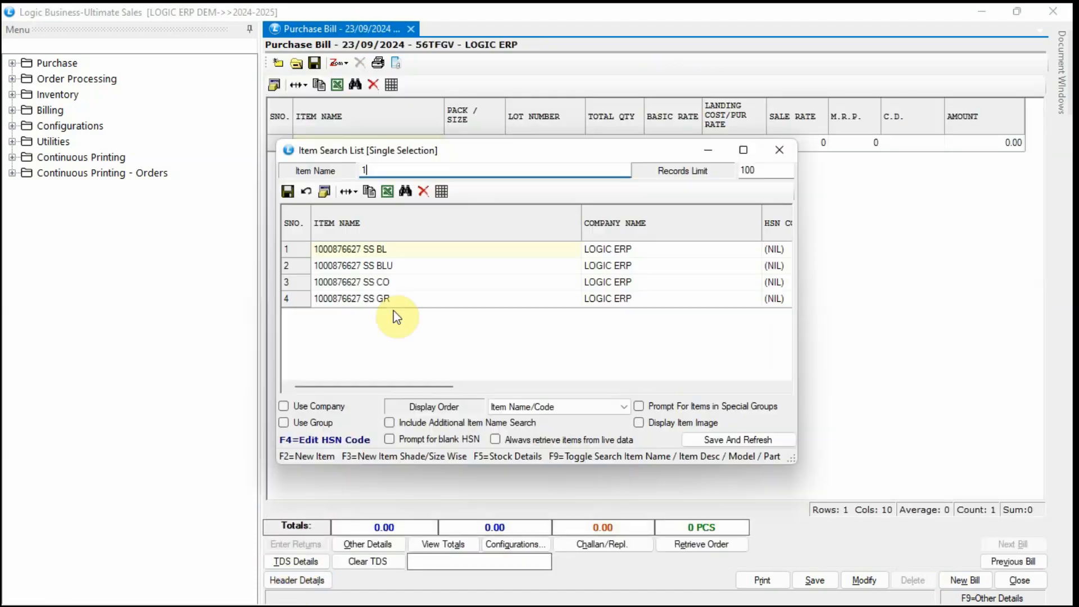
key(Return)
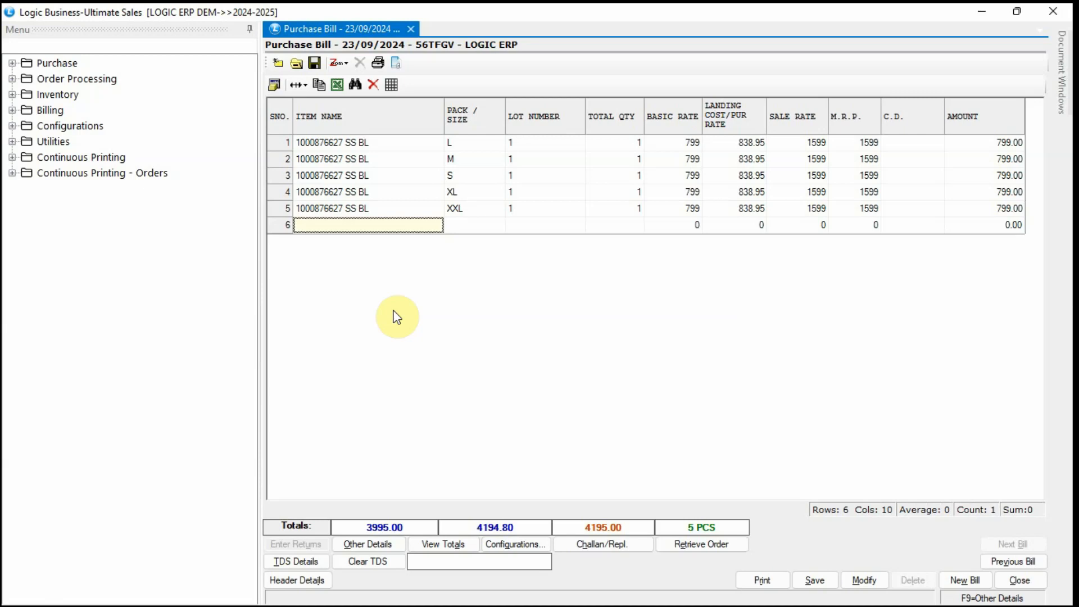
click(813, 584)
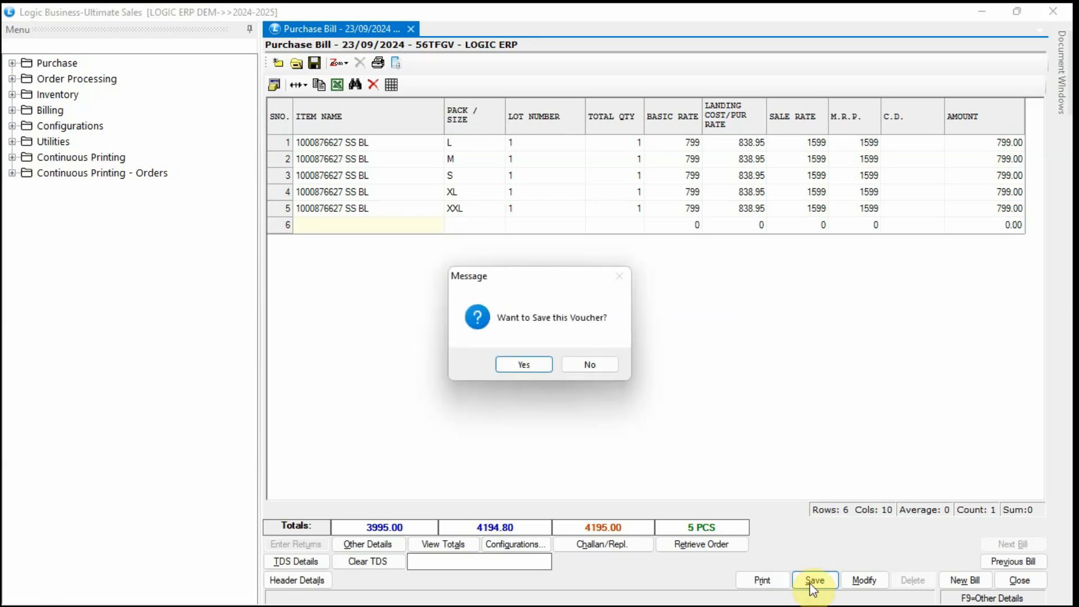
click(525, 366)
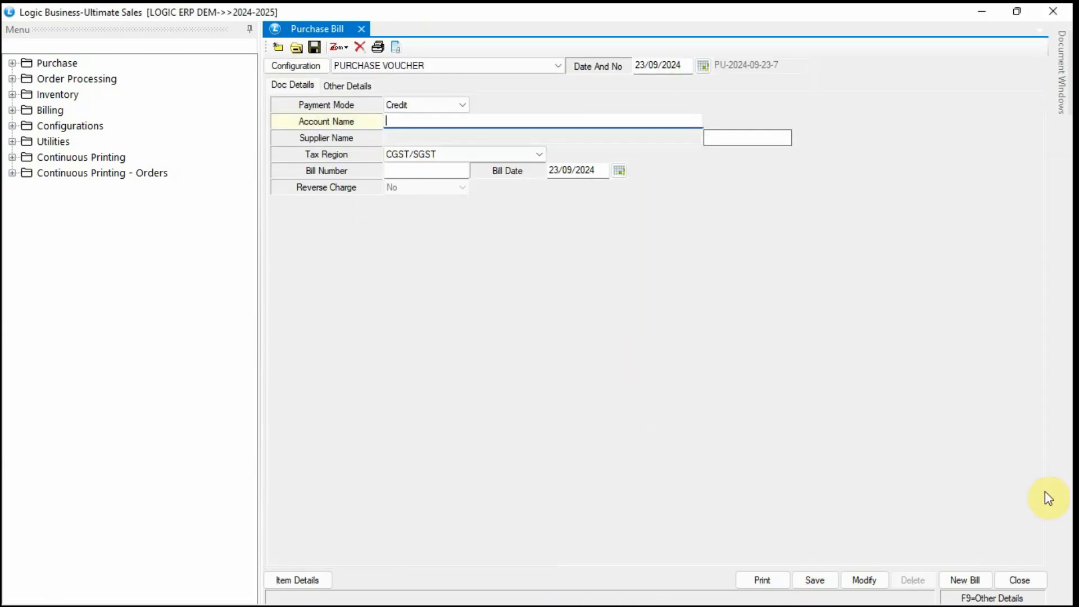
Reopen saved bill 56TFGV and check its five lines carry lots 1 through 5.
click(864, 581)
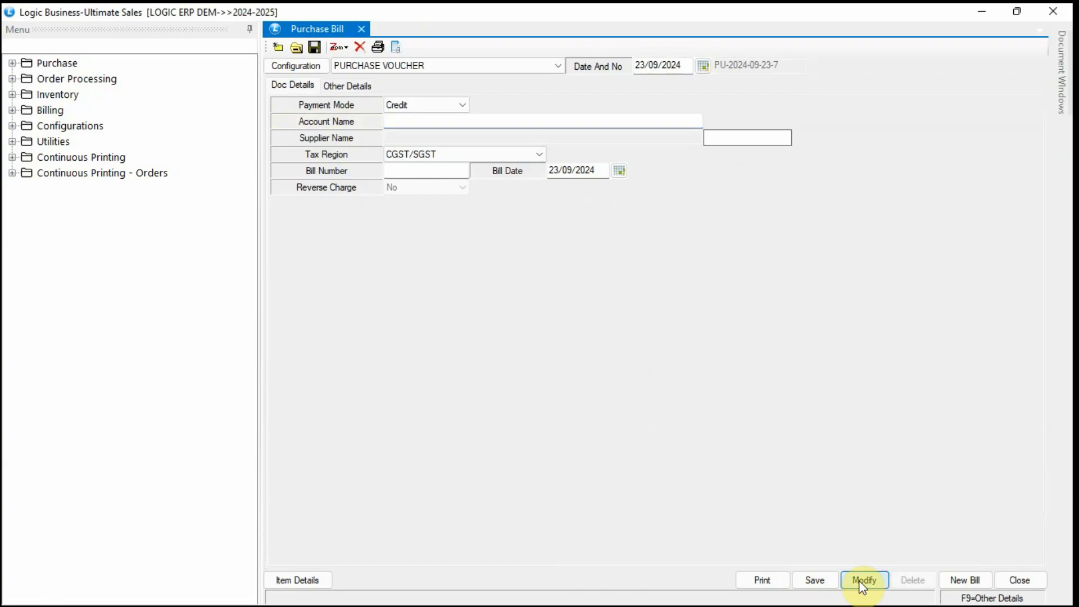
click(315, 290)
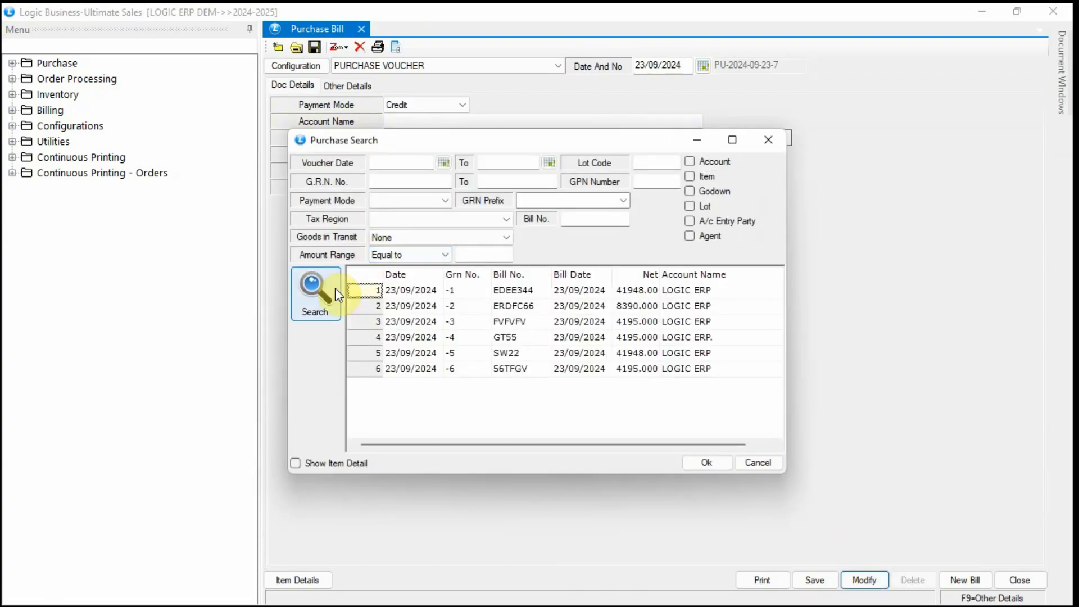
click(520, 370)
click(702, 461)
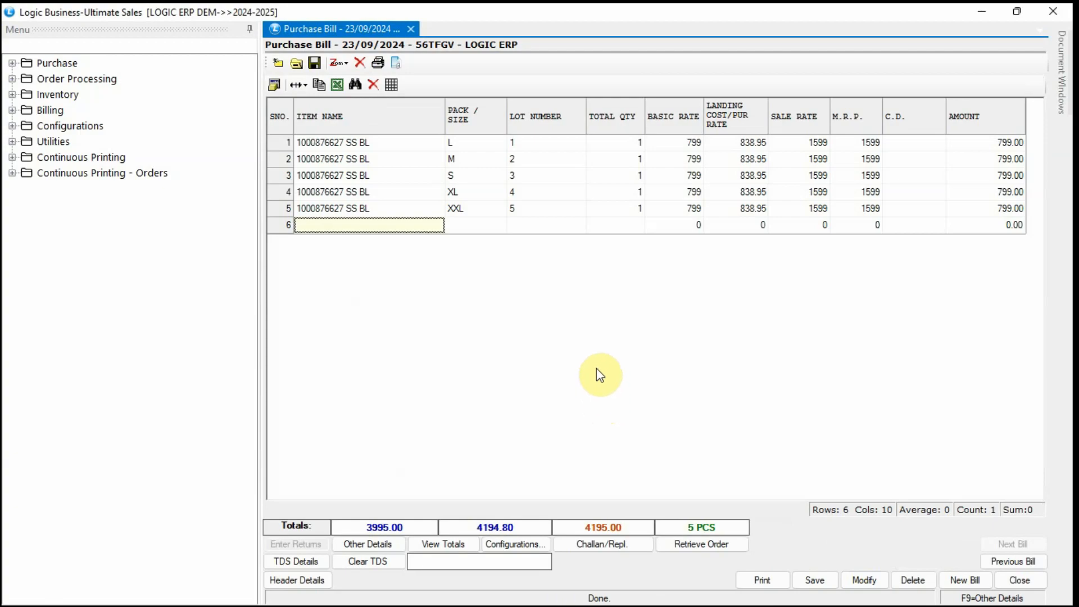
click(533, 143)
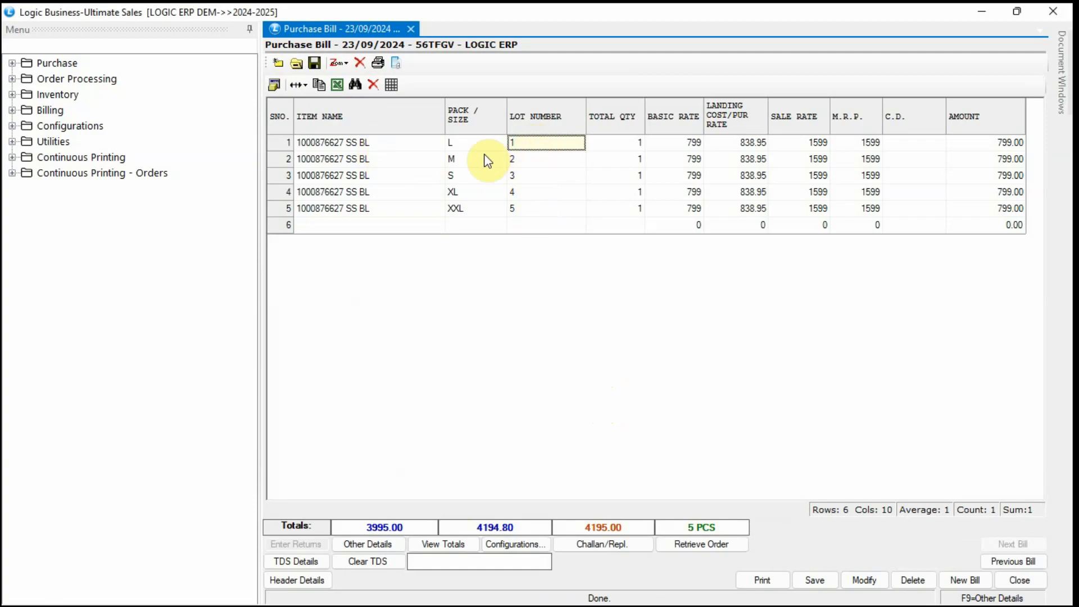
click(531, 176)
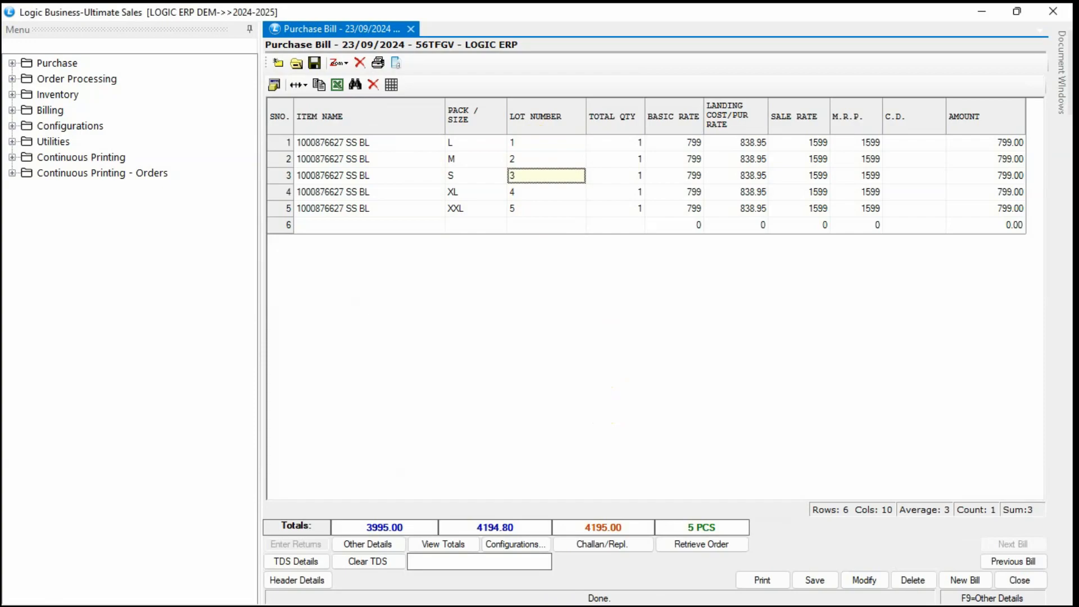